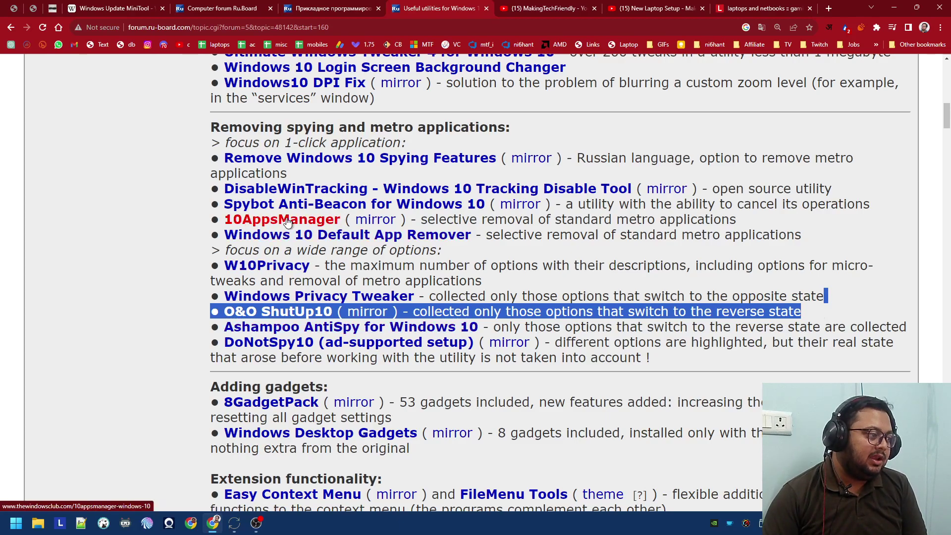
Find and highlight the 10AppsManager and Windows Update MiniTool entries in the list of useful Windows utilities.
left_click_drag(737, 220, 219, 221)
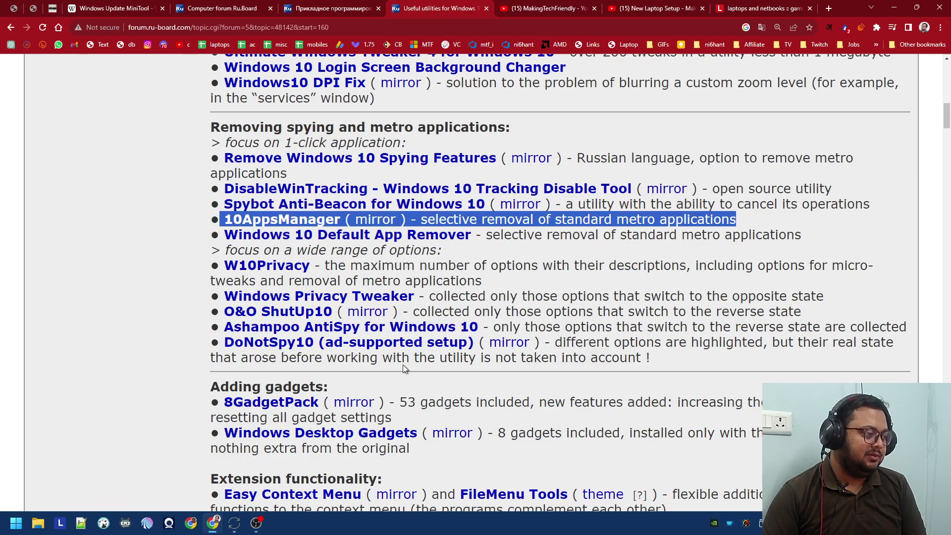
scroll(395, 352, "down", 2)
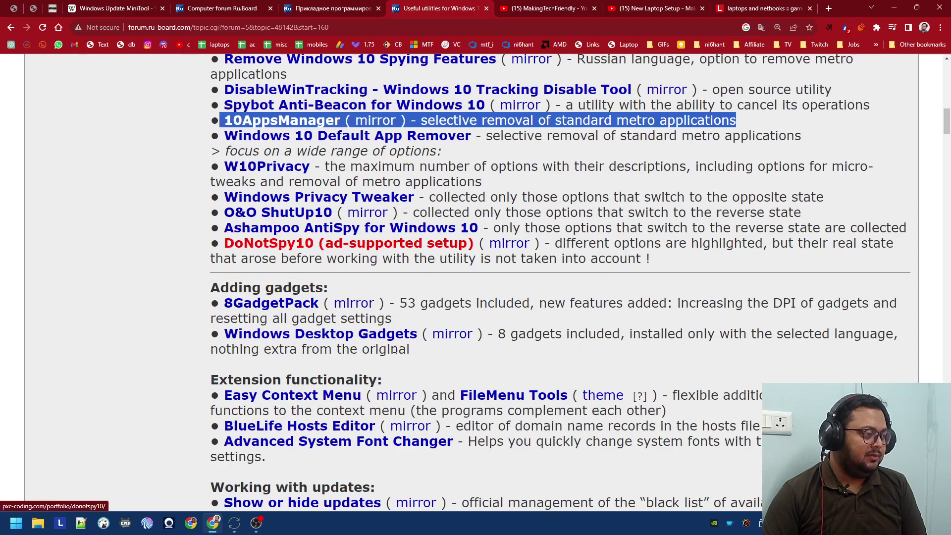
scroll(395, 352, "down", 3)
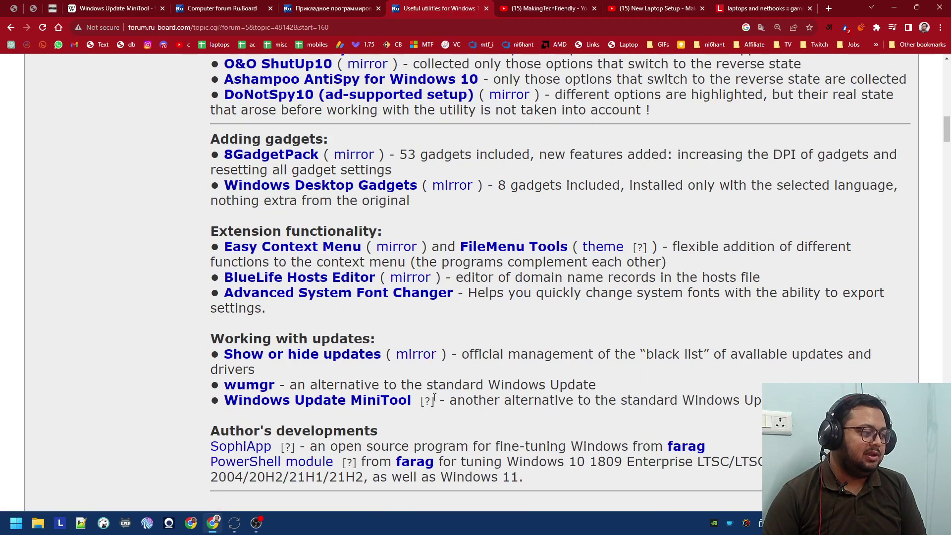
double_click(637, 414)
left_click_drag(637, 414, 214, 404)
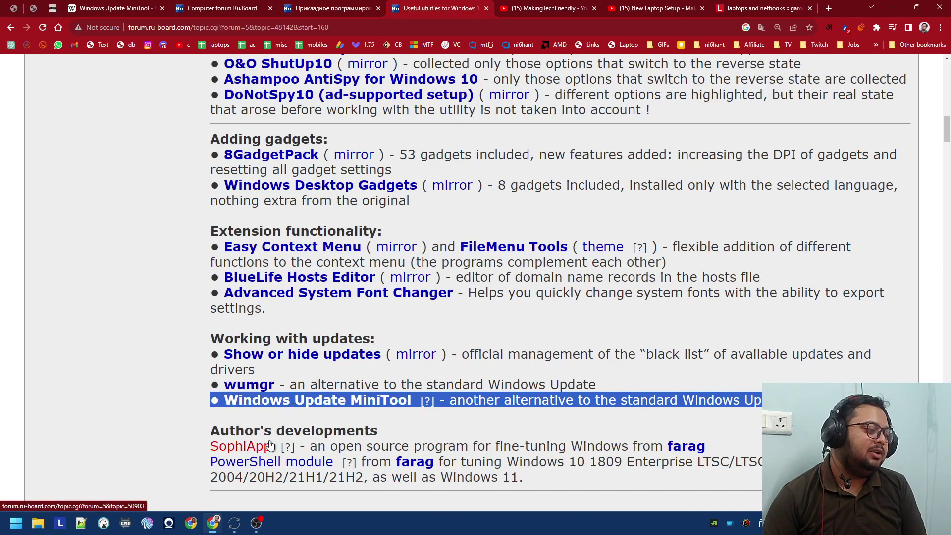
In Windows Update MiniTool, set automatic updates to Not configured and search for available updates.
left_click(234, 523)
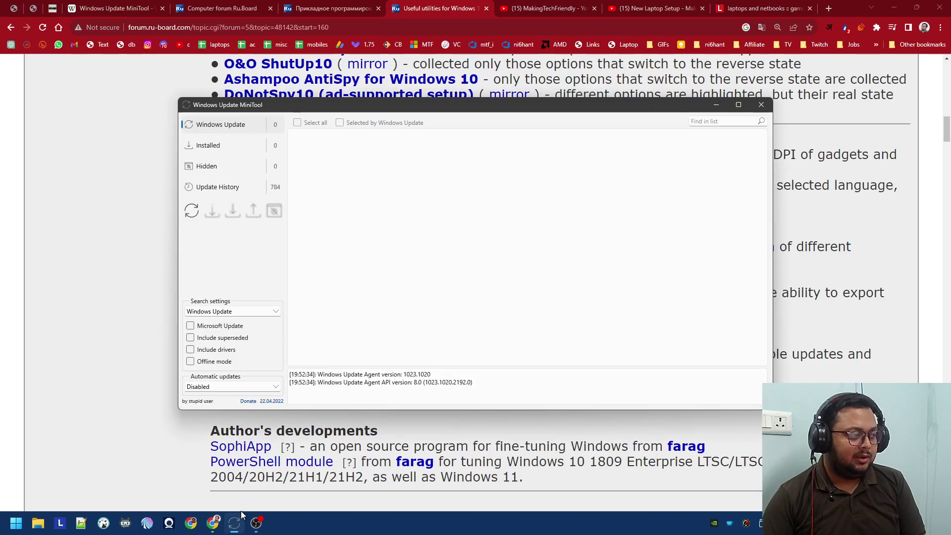
left_click(226, 388)
left_click(226, 397)
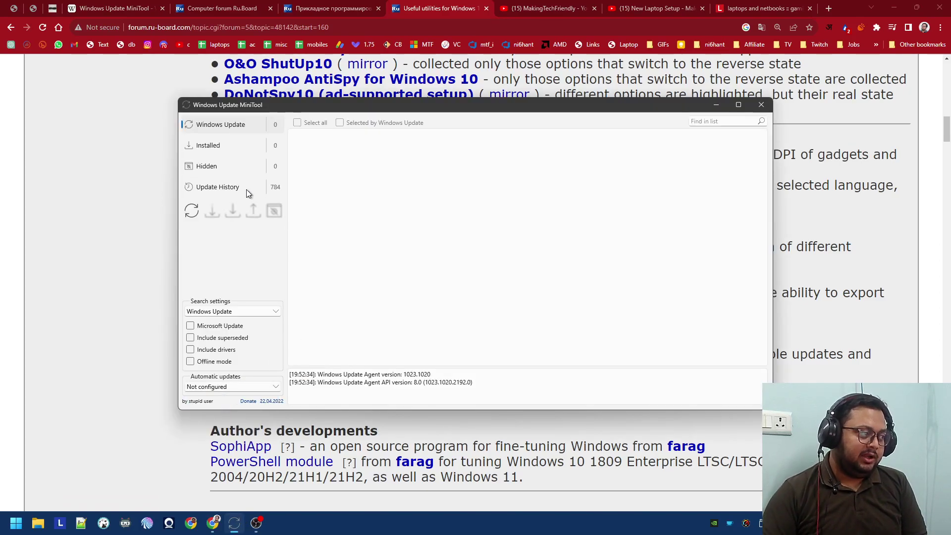
left_click(188, 216)
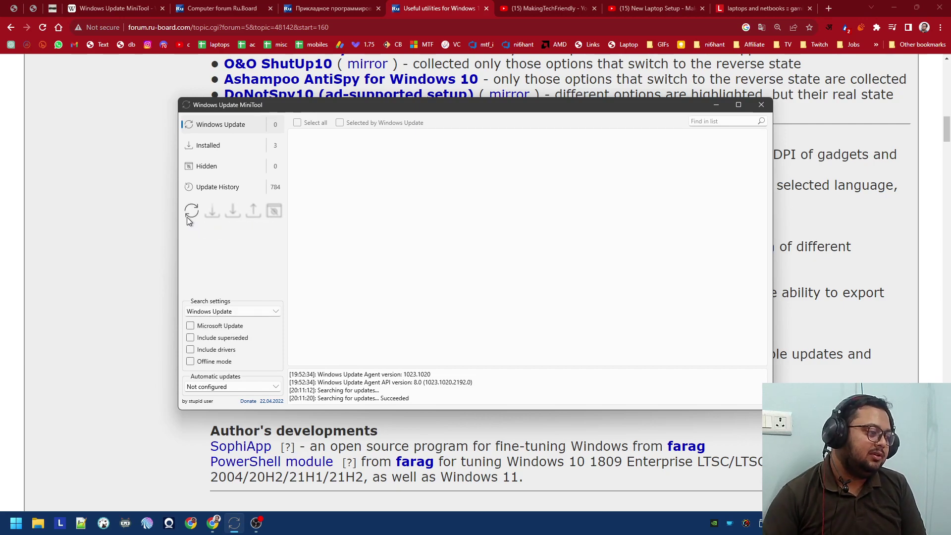
Set automatic updates to Disabled in Windows Update MiniTool and close it.
left_click(239, 386)
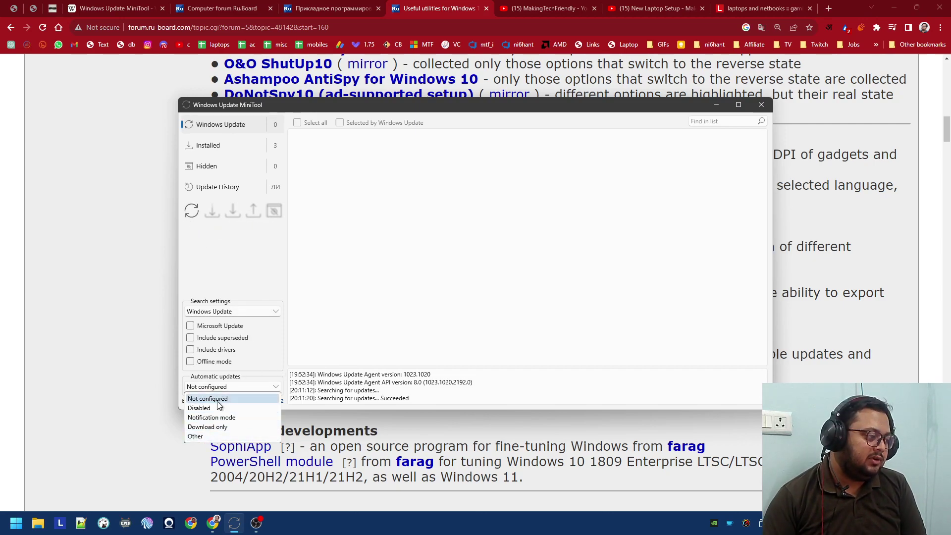
left_click(204, 408)
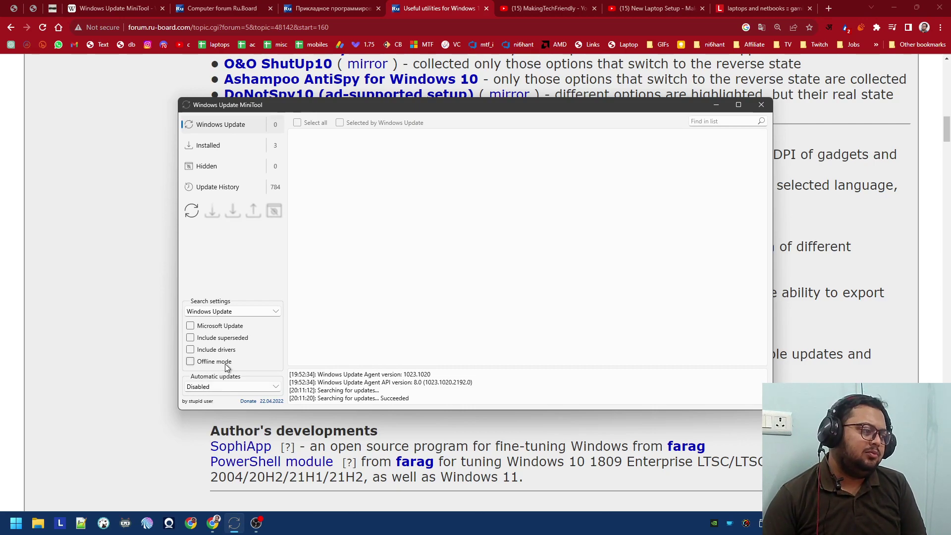
left_click(224, 390)
left_click(210, 409)
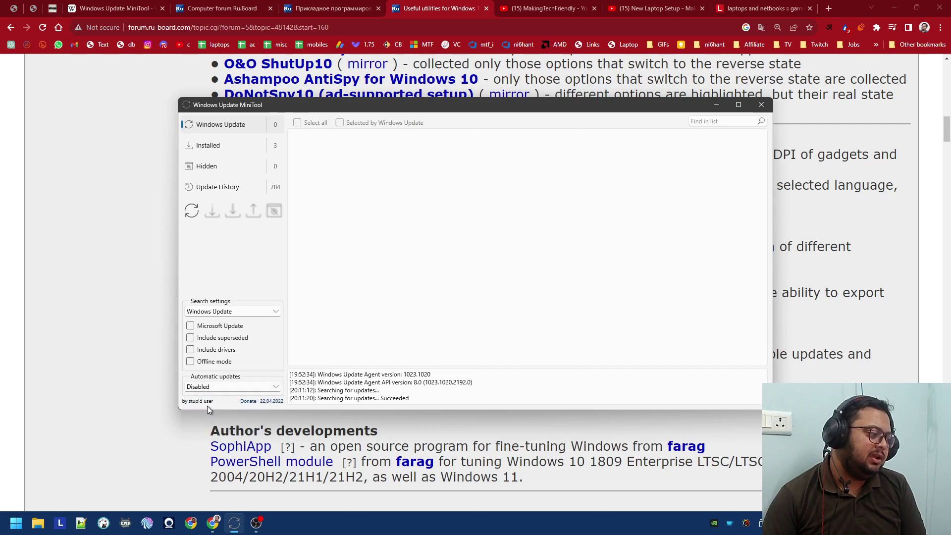
left_click(755, 107)
Resume updates on the Windows Update page of Windows Settings and pause them again until 27-01-2024.
left_click(16, 523)
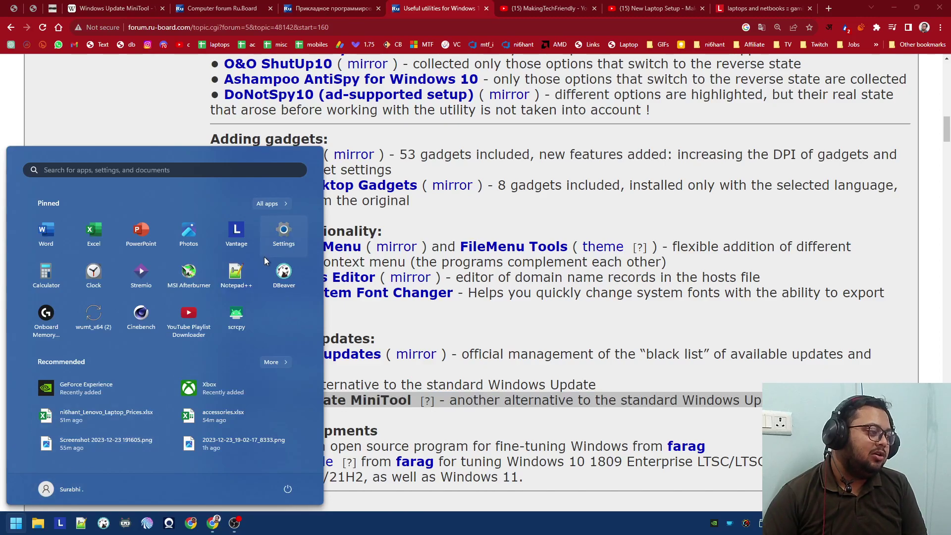
left_click(284, 232)
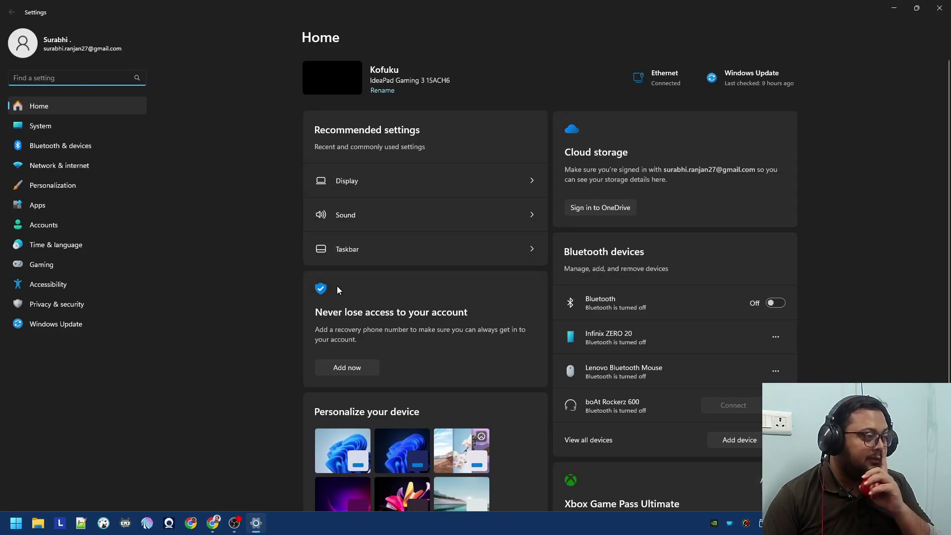
left_click(118, 326)
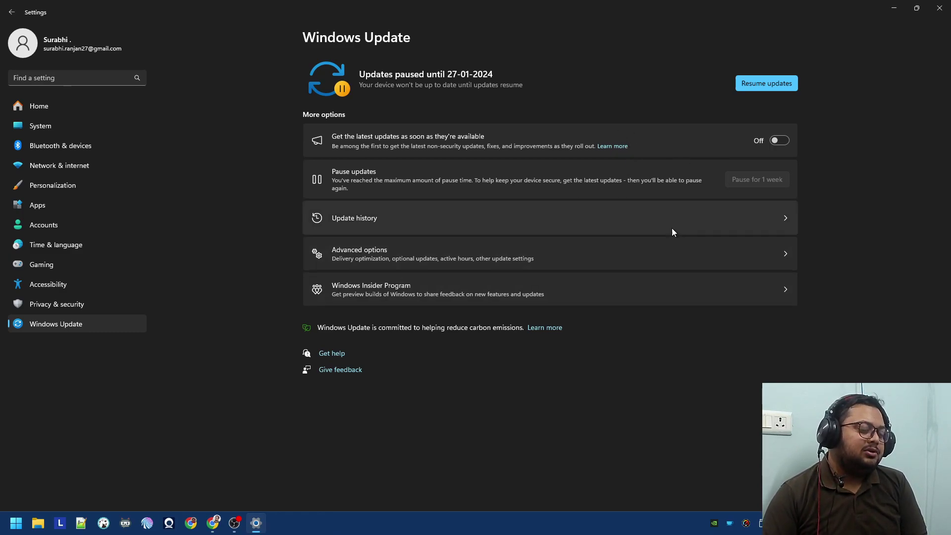
left_click(766, 82)
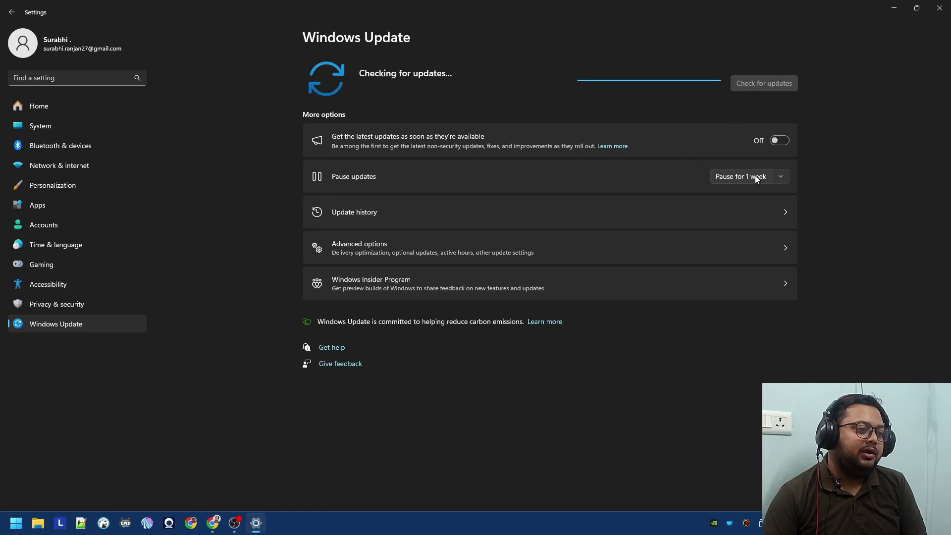
left_click(781, 177)
left_click(753, 262)
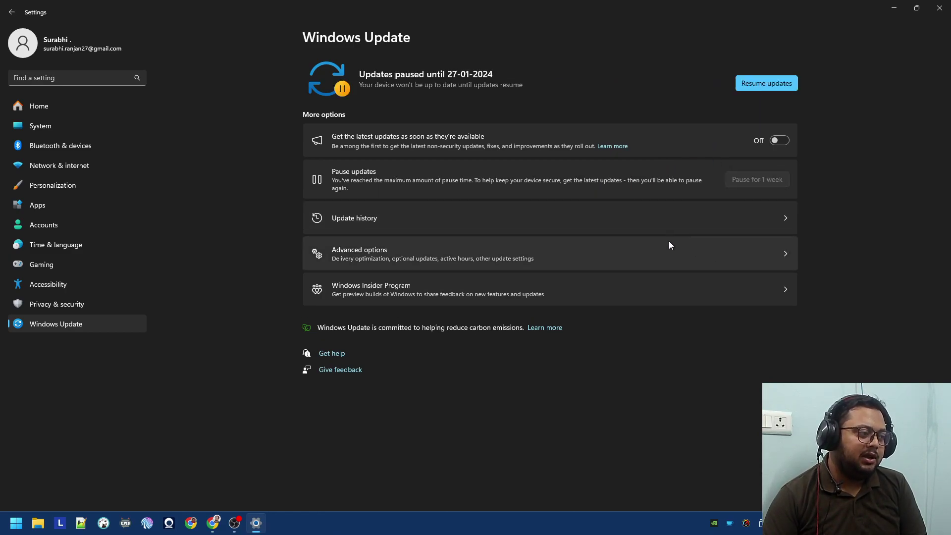
Check the advanced Windows Update options, close Settings and reopen Windows Update MiniTool.
left_click(670, 243)
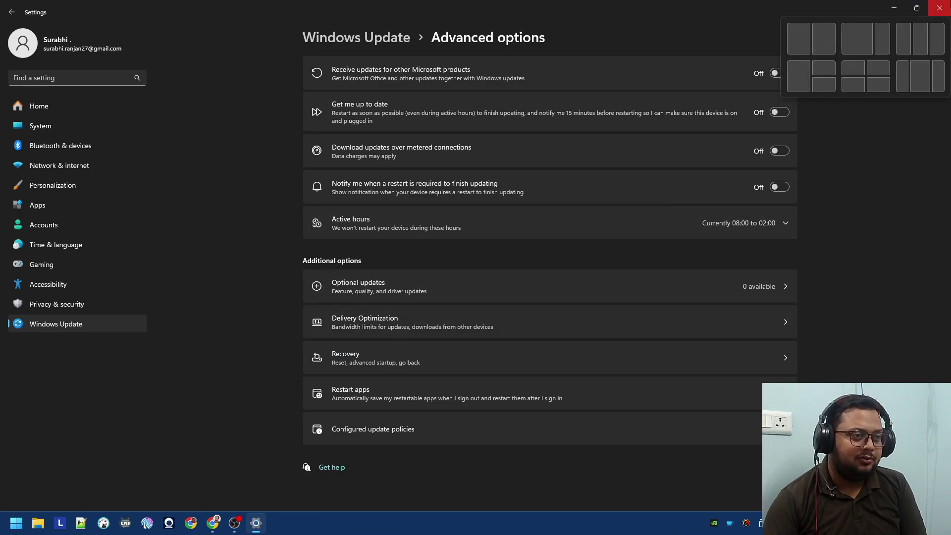
left_click(940, 8)
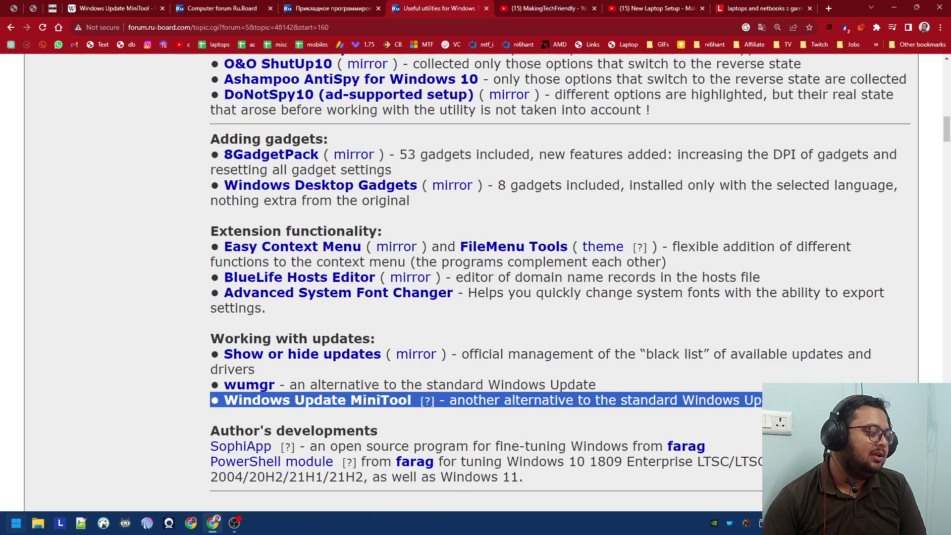
left_click(15, 523)
key("Escape")
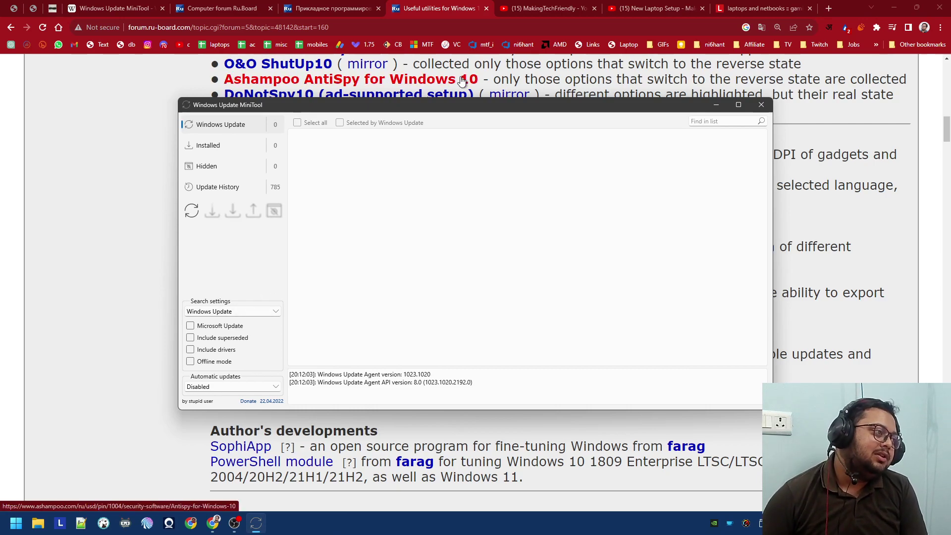
Look through the open Ru.Board application programs page and the forum's main section list.
left_click(327, 8)
scroll(320, 253, "down", 5)
left_click(229, 11)
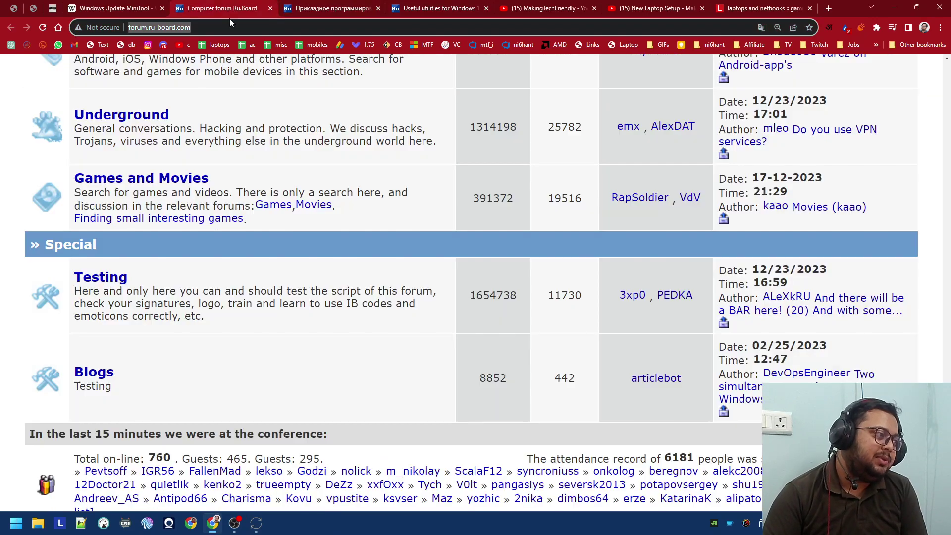
scroll(368, 439, "up", 6)
Return to the Windows 10 and 11 utilities post, highlight its whole list and review the tweaker and anti-spying entries.
left_click(431, 8)
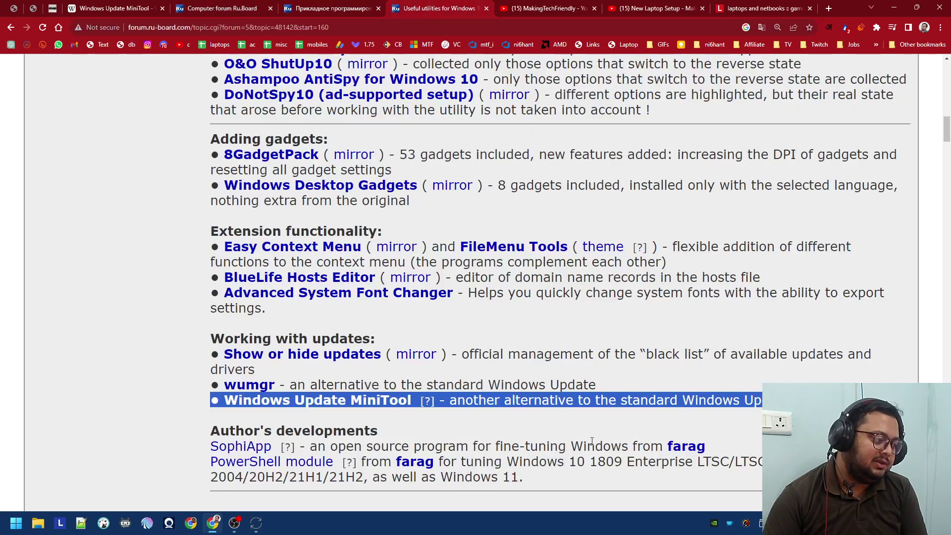
left_click_drag(461, 416, 286, 162)
scroll(448, 313, "up", 15)
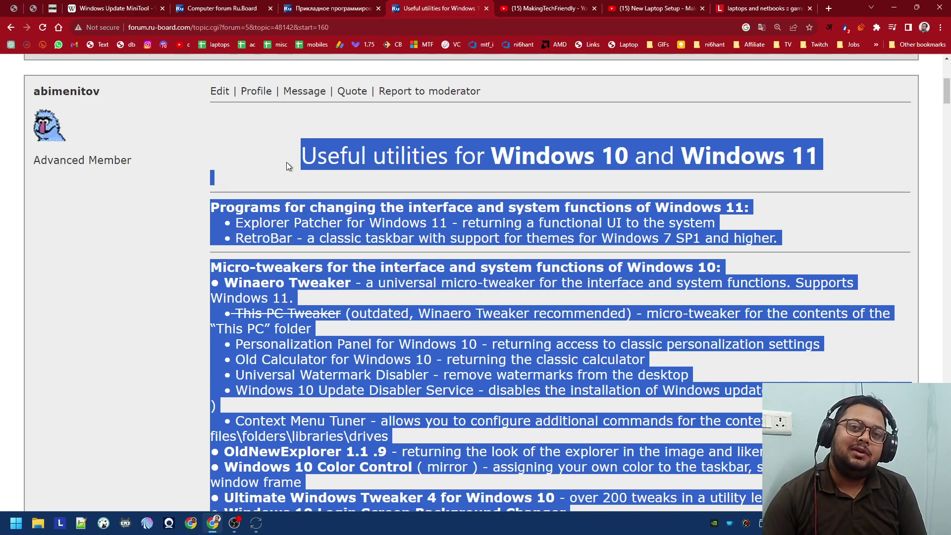
left_click(272, 163)
scroll(347, 345, "down", 1)
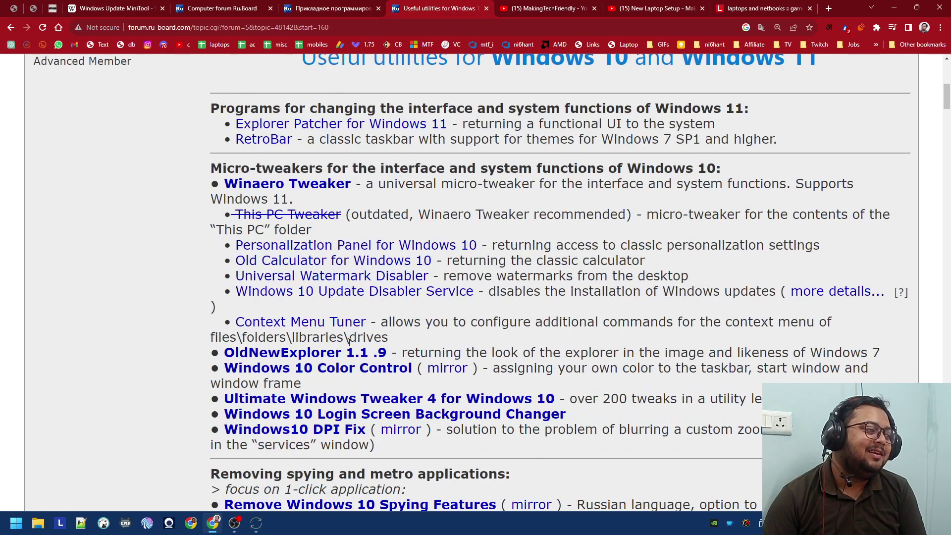
scroll(347, 345, "down", 2)
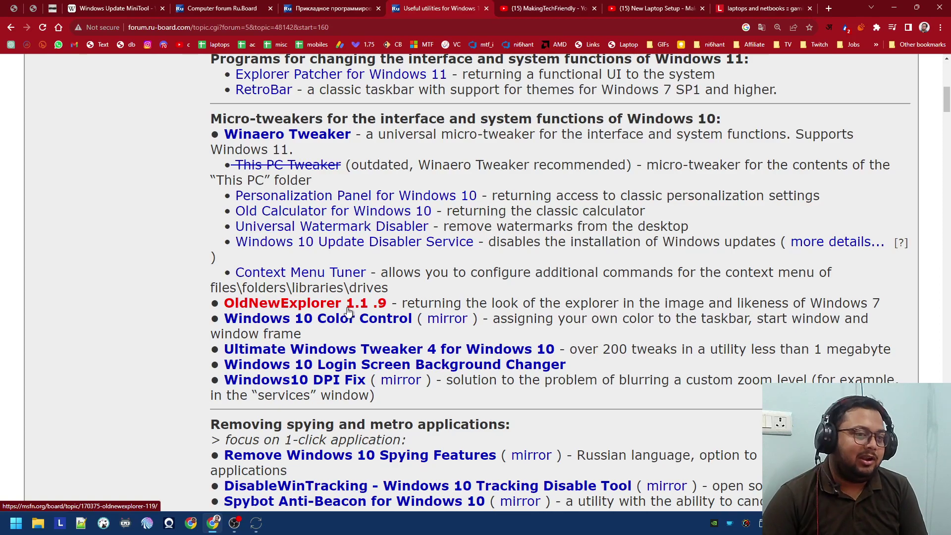
scroll(348, 311, "down", 3)
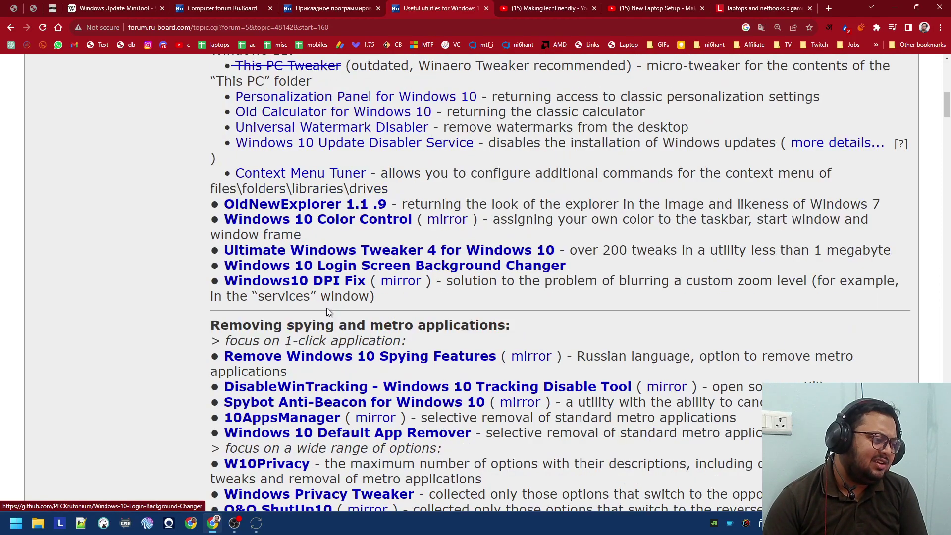
left_click(308, 321, "shift")
left_click(327, 319)
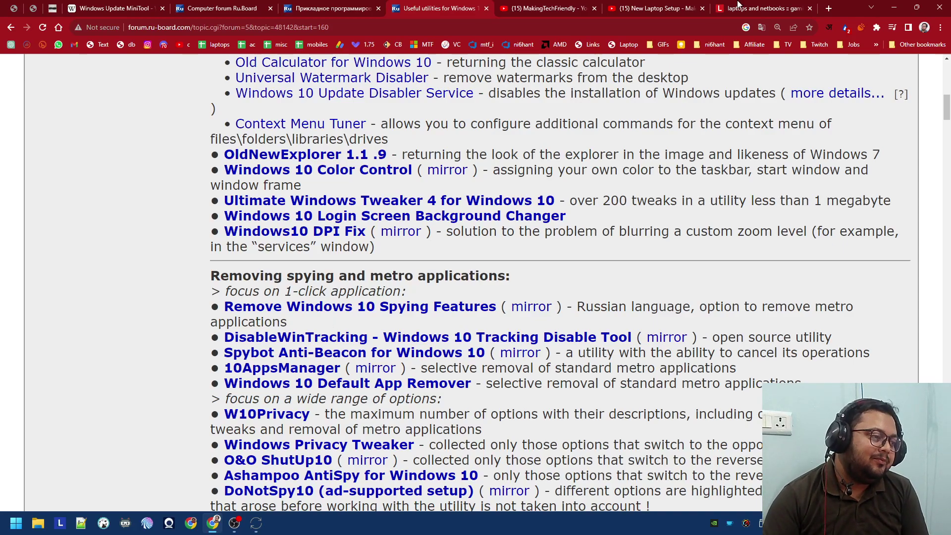
Review the Lenovo graphics driver downloads for the IdeaPad Gaming 3-15ACH6 and go back to the Manual Driver Update categories.
left_click(724, 9)
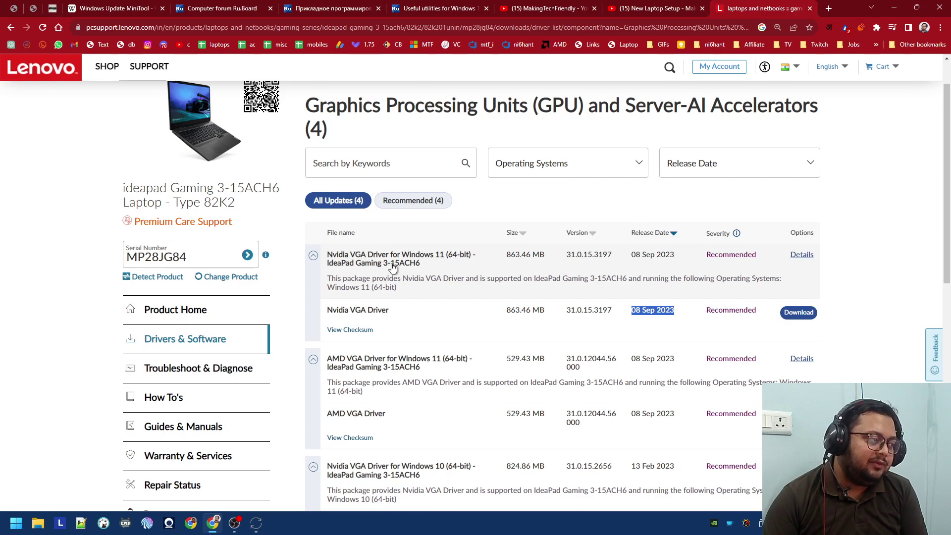
scroll(374, 363, "down", 4)
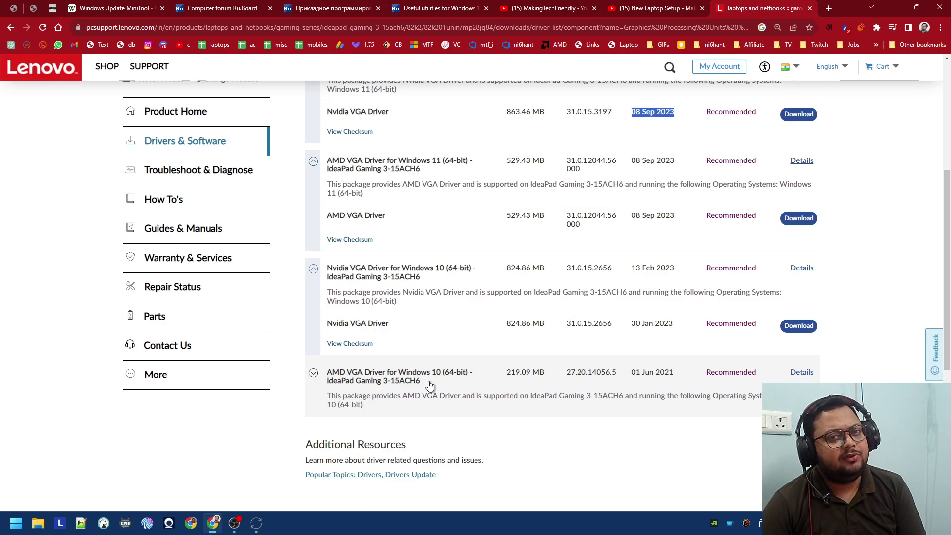
key("alt+Left")
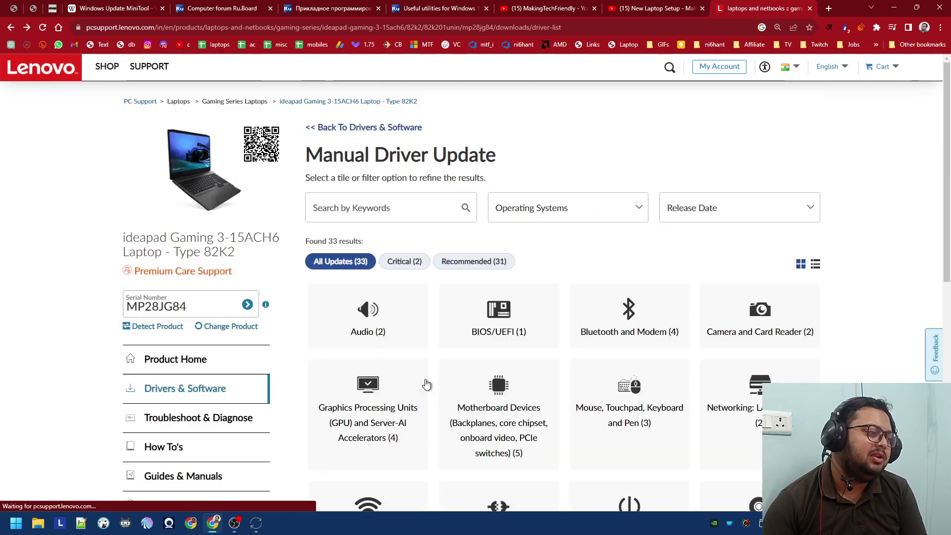
scroll(331, 274, "down", 1)
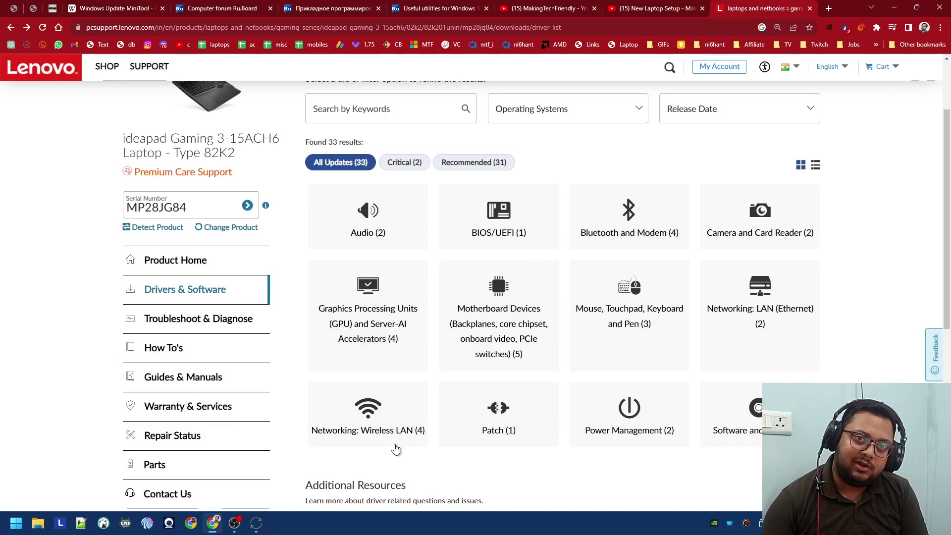
scroll(472, 433, "down", 1)
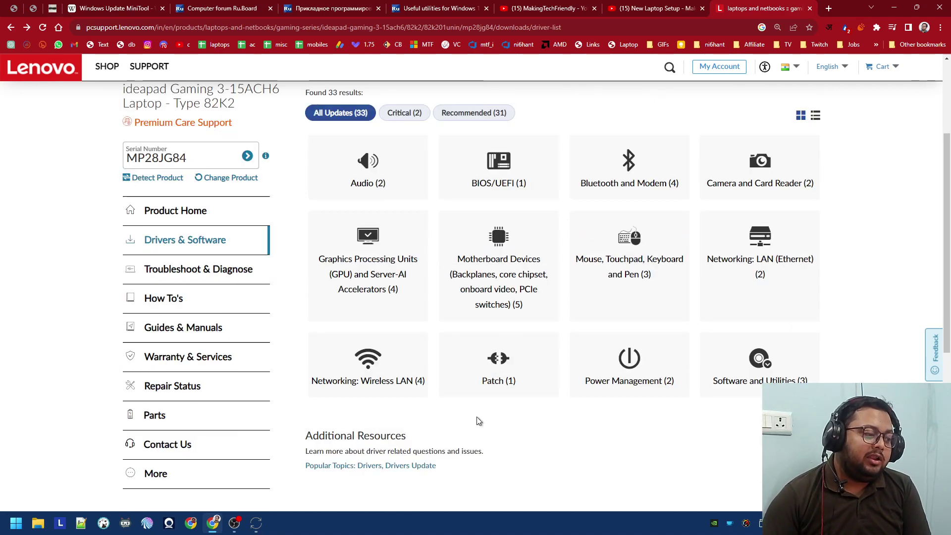
Open the Patch category and expand the files of the Lenovo Vantage Gaming Feature Driver patch.
left_click(479, 360)
left_click_drag(331, 281, 490, 425)
left_click(515, 399)
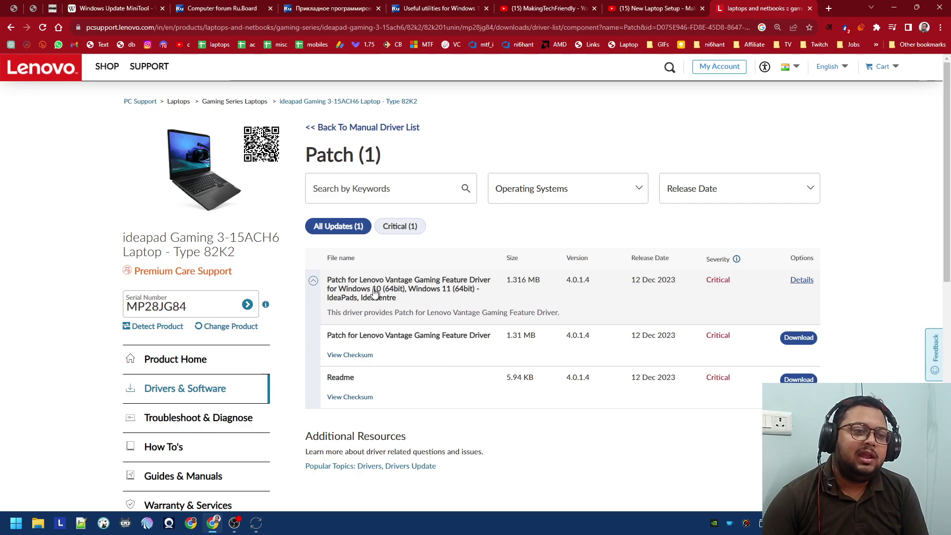
Open the patch's Readme file and highlight the NetFilterDriver crash entry under Problem fixes.
left_click(799, 338)
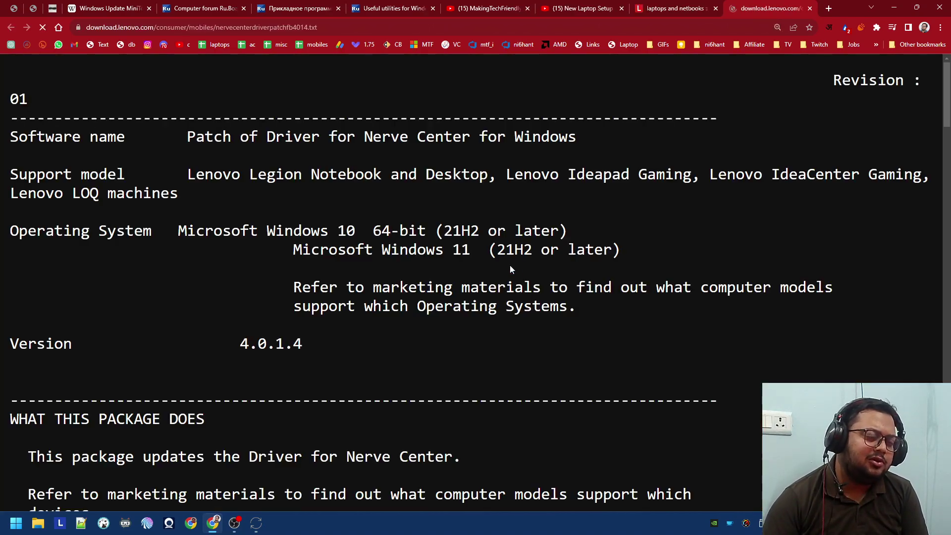
scroll(490, 278, "down", 10)
left_click_drag(656, 196, 24, 203)
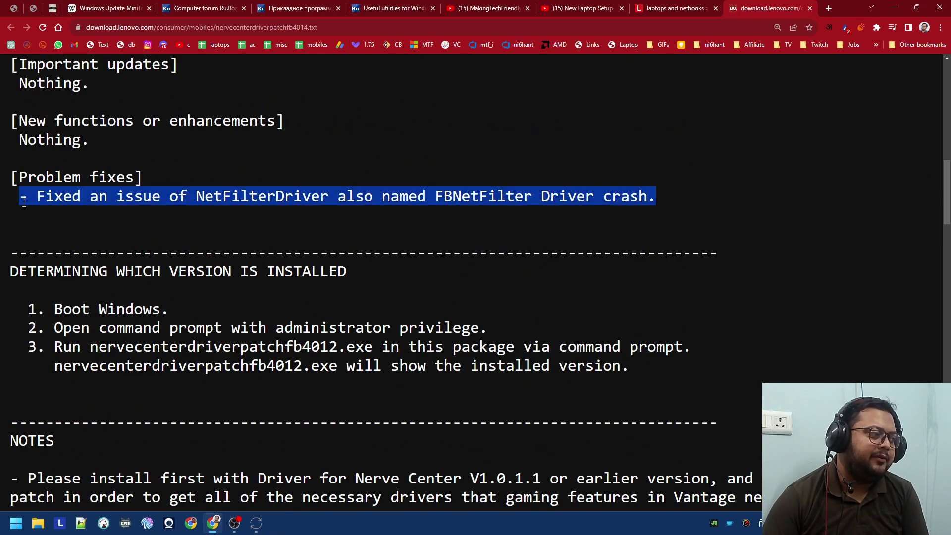
Return to the Lenovo Manual Driver Update page and look over all driver categories.
left_click(678, 8)
key("alt+Left")
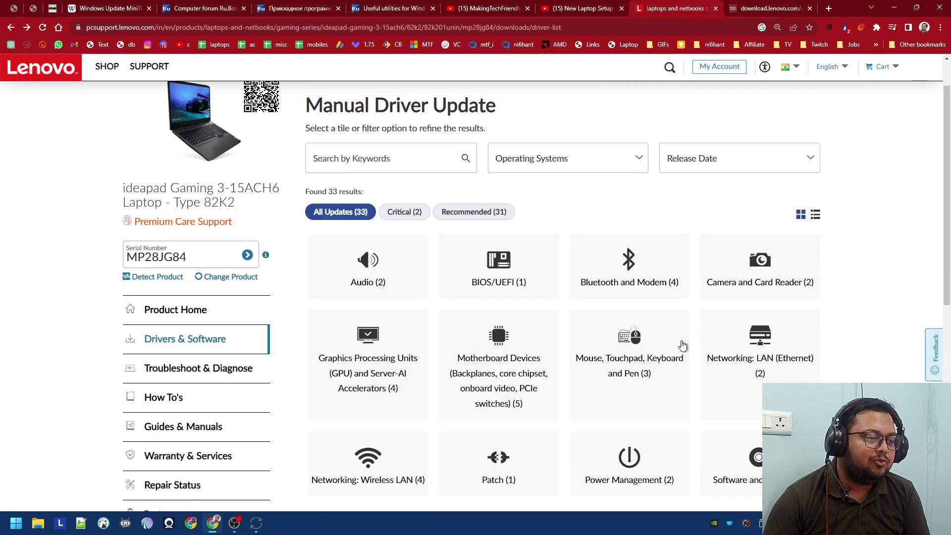
scroll(694, 307, "down", 3)
scroll(696, 254, "up", 4)
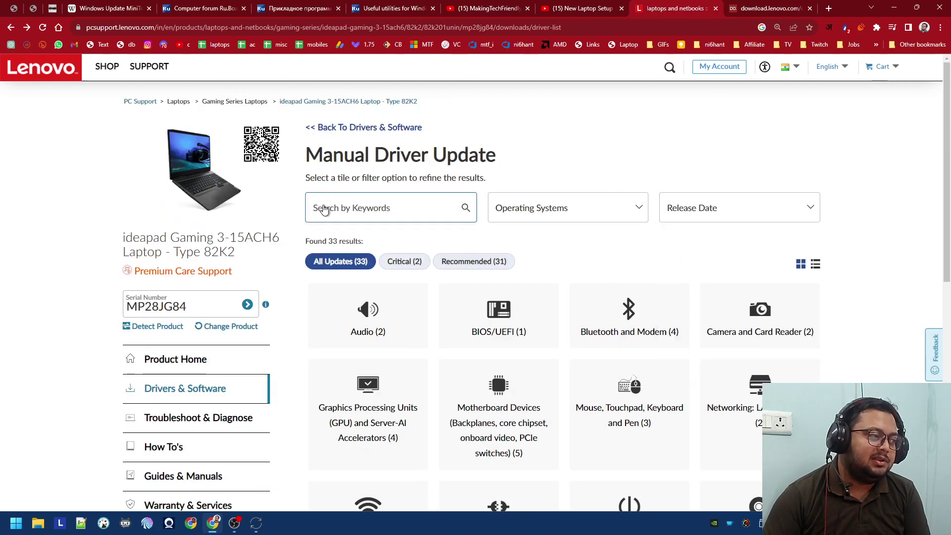
Review the Lenovo Energy Management downloads in the Power Management category and return to the Manual Driver Update categories.
scroll(493, 236, "down", 3)
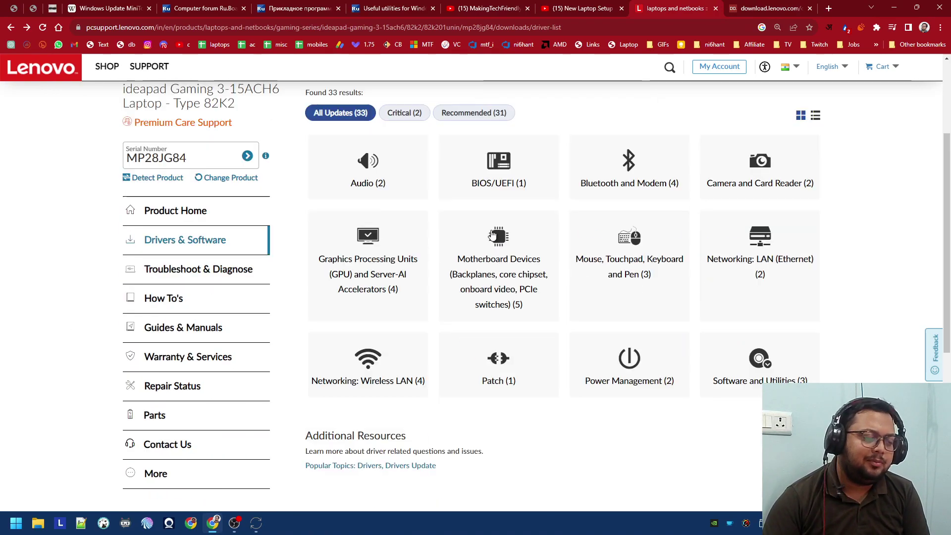
left_click(665, 351)
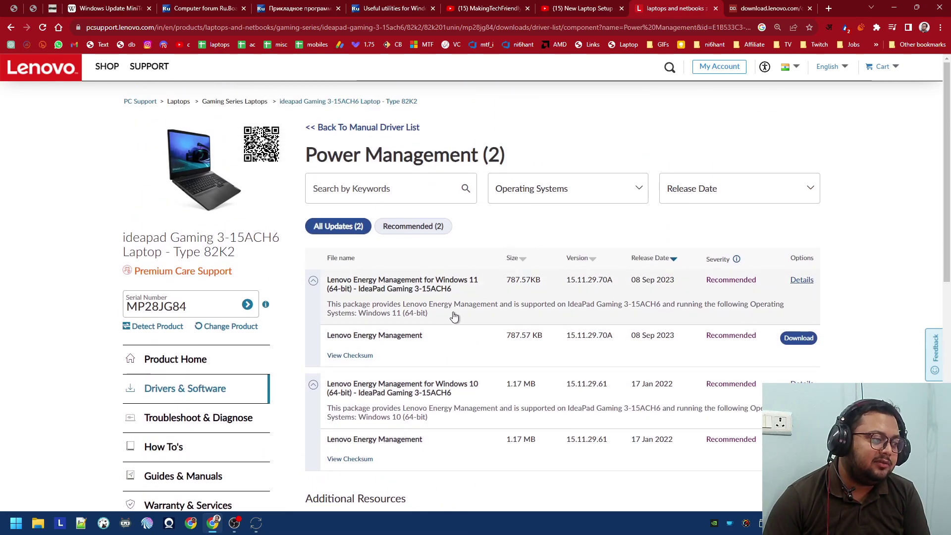
left_click(361, 223)
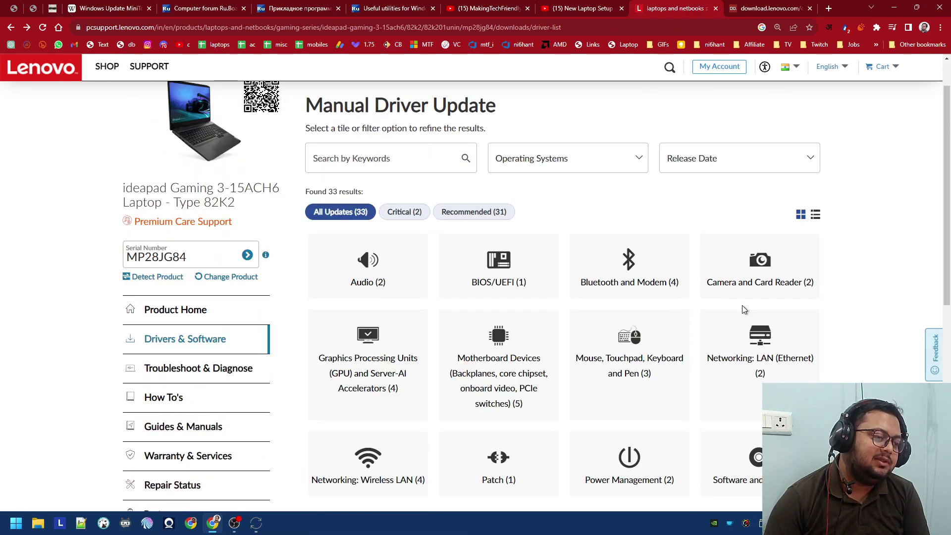
scroll(746, 309, "down", 3)
scroll(632, 212, "up", 1)
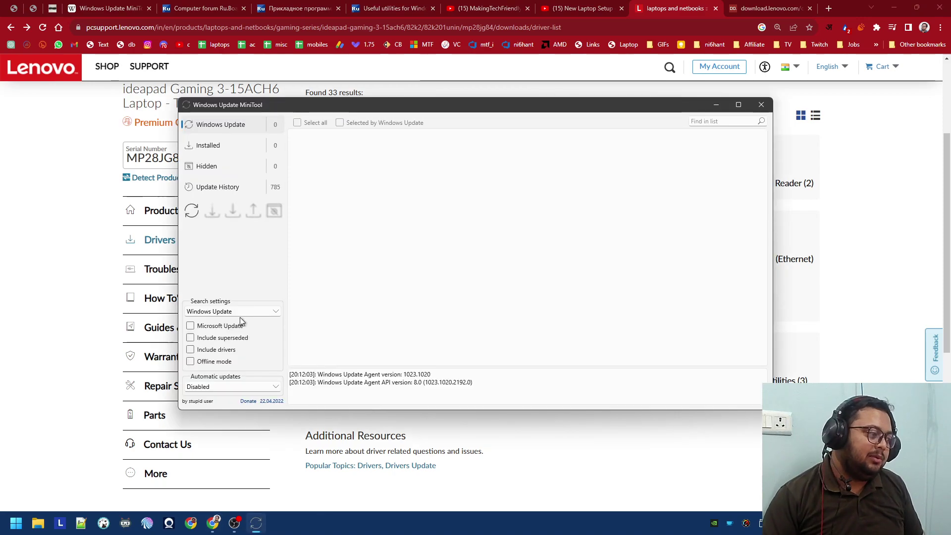
Set automatic updates to Disabled in Windows Update MiniTool and close the tool.
left_click(208, 386)
left_click(204, 403)
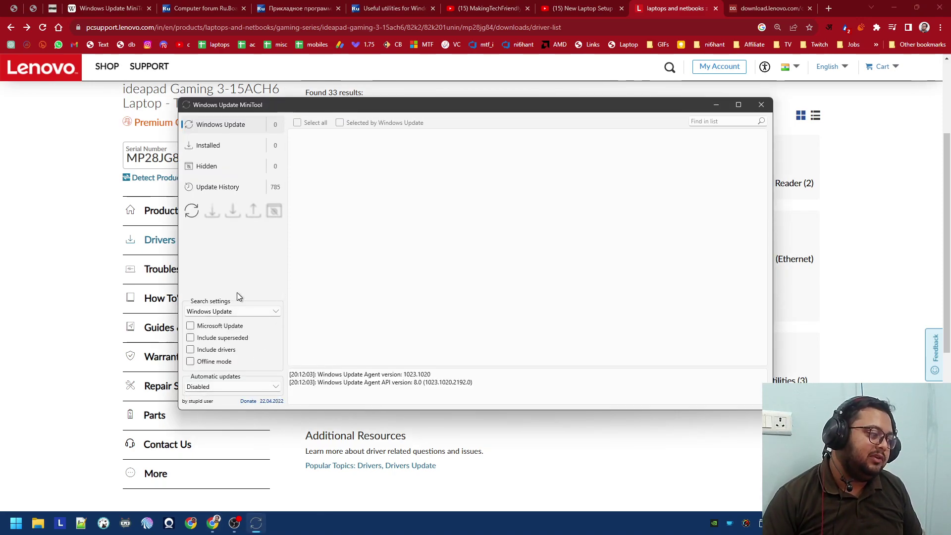
left_click(761, 105)
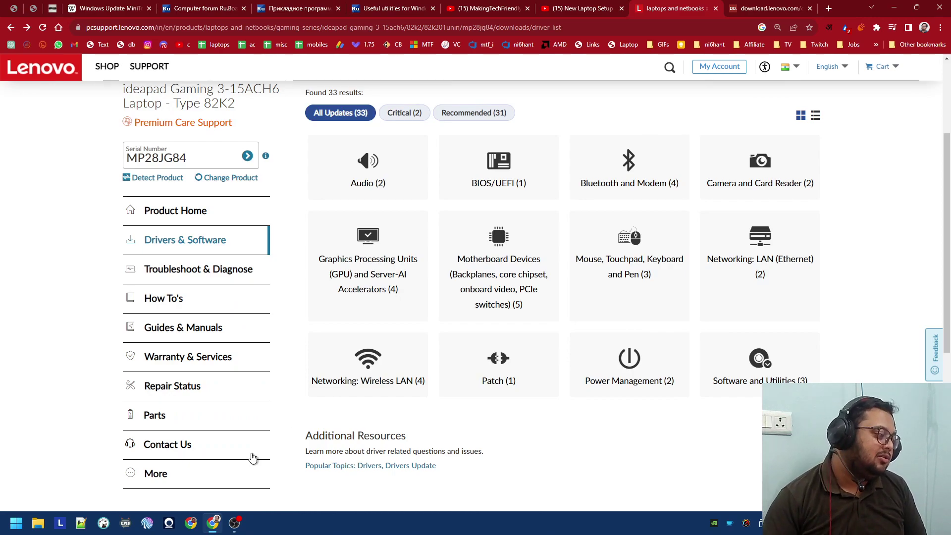
Open the Windows Update advanced options in Settings, look over the update switches and additional options, and close Settings.
left_click(16, 523)
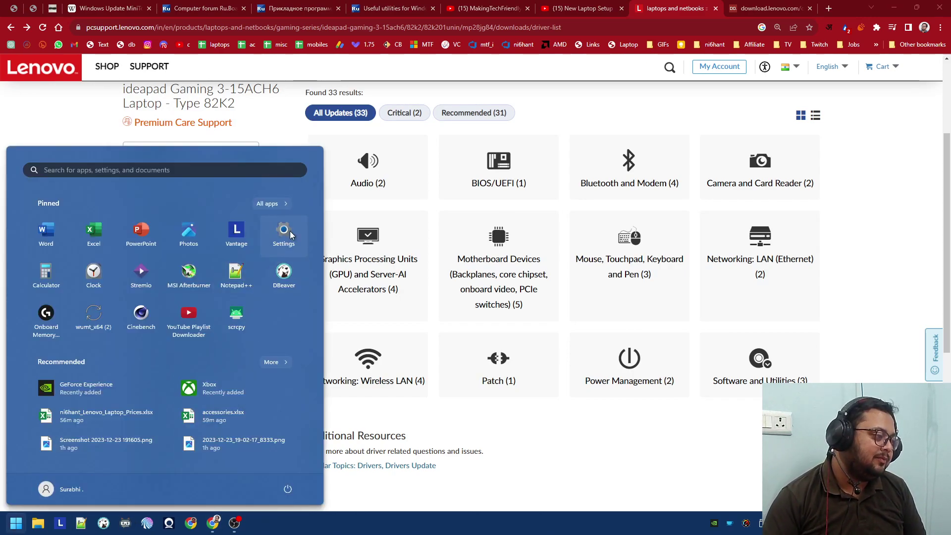
left_click(285, 275)
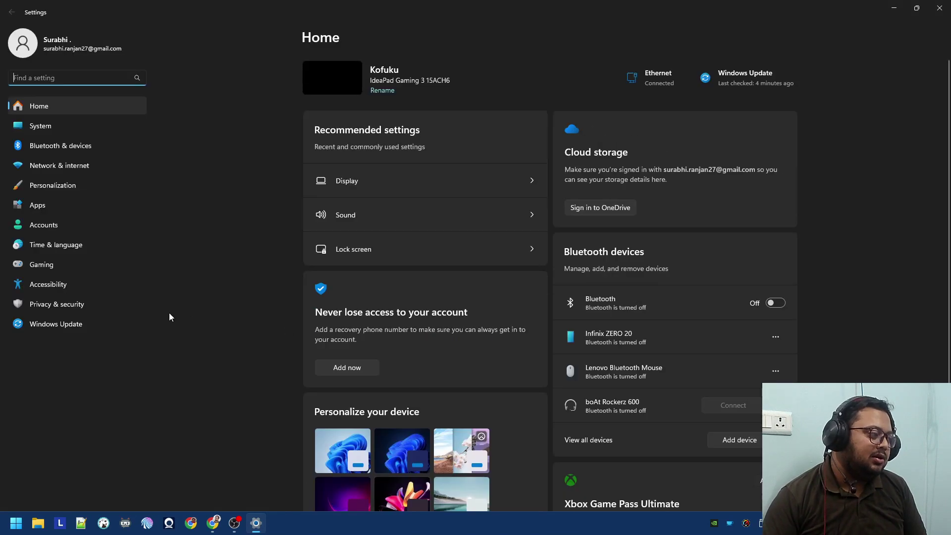
left_click(53, 325)
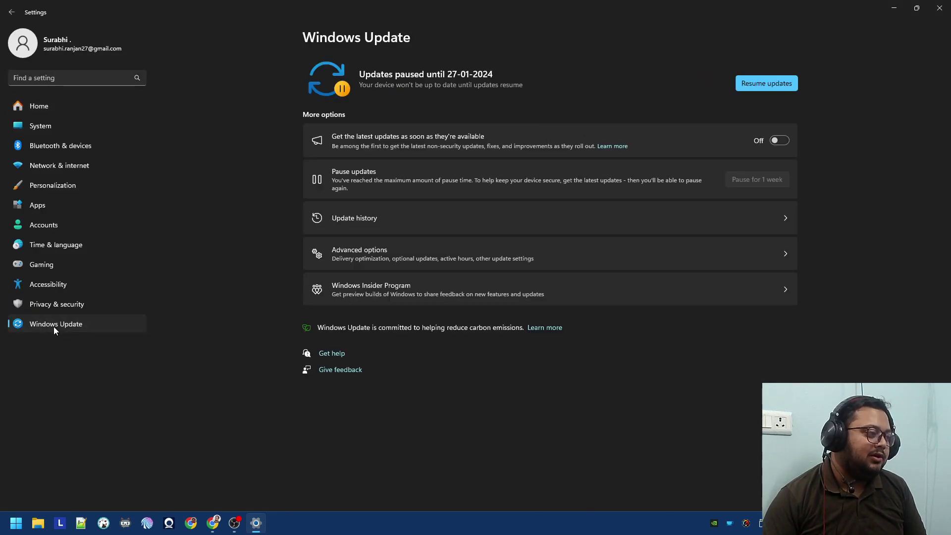
left_click(475, 254)
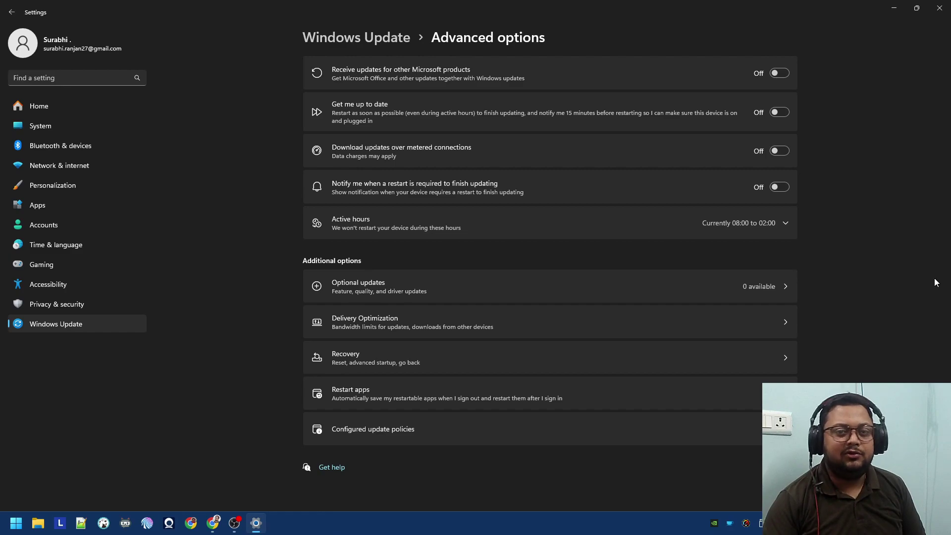
left_click(940, 8)
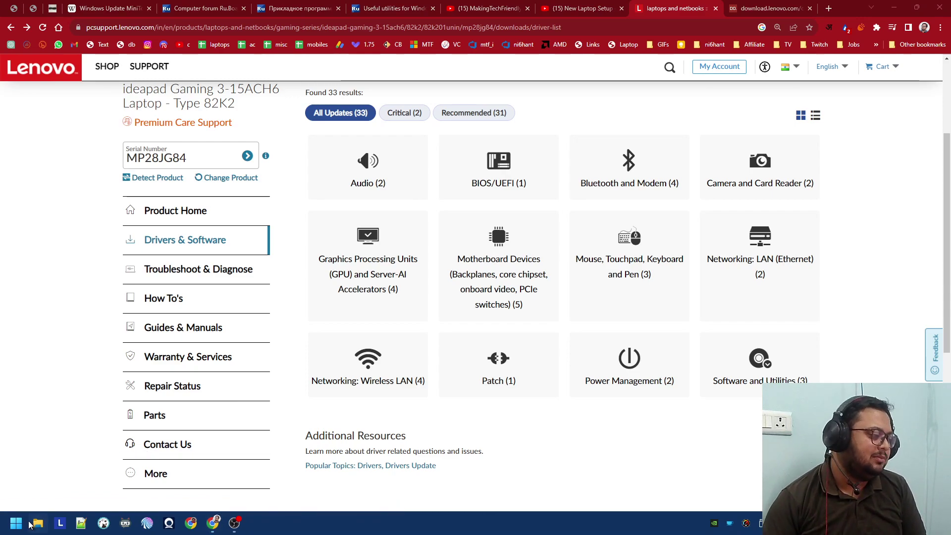
Open the Downloads folder in File Explorer and run the downloaded NVIDIA driver installer 51l30gafxnzmfgc0.exe.
key("super+e")
scroll(59, 213, "up", 4)
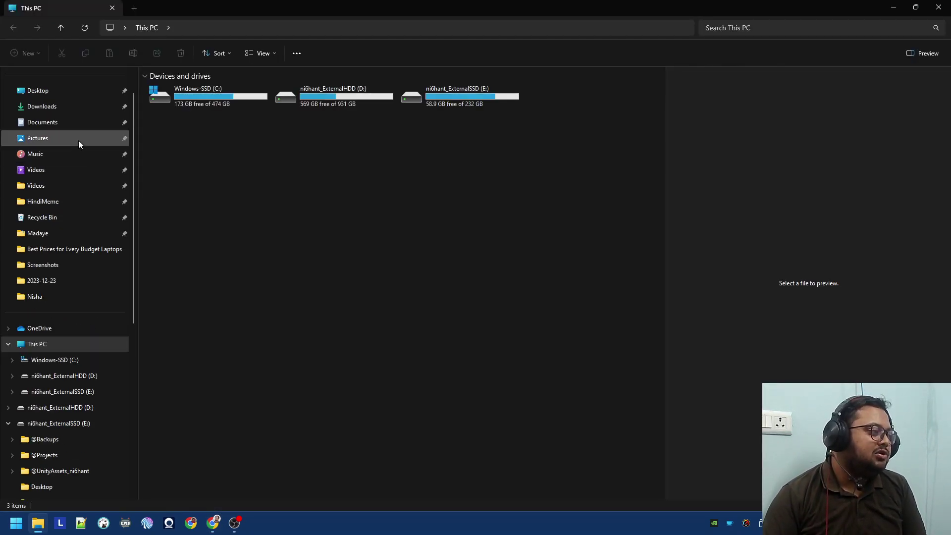
left_click(82, 124)
left_click(86, 110)
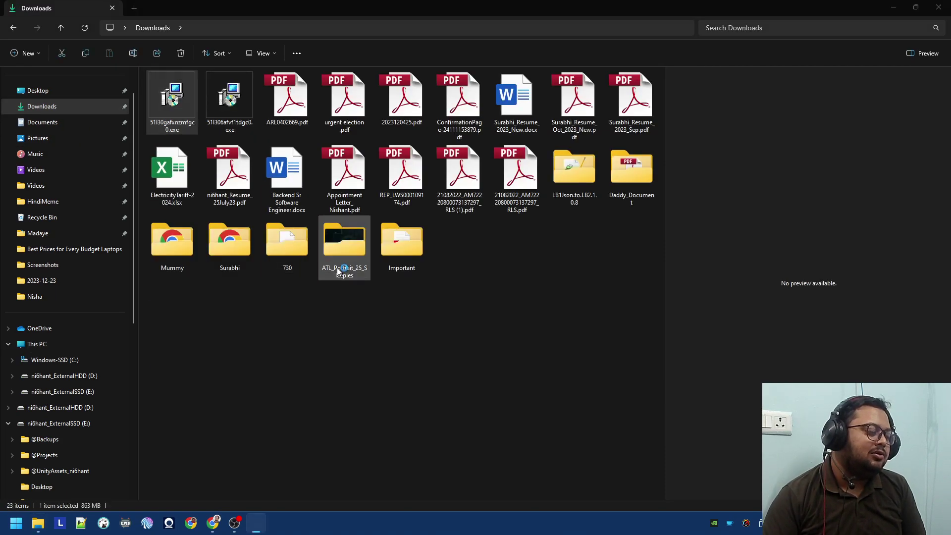
key("Return")
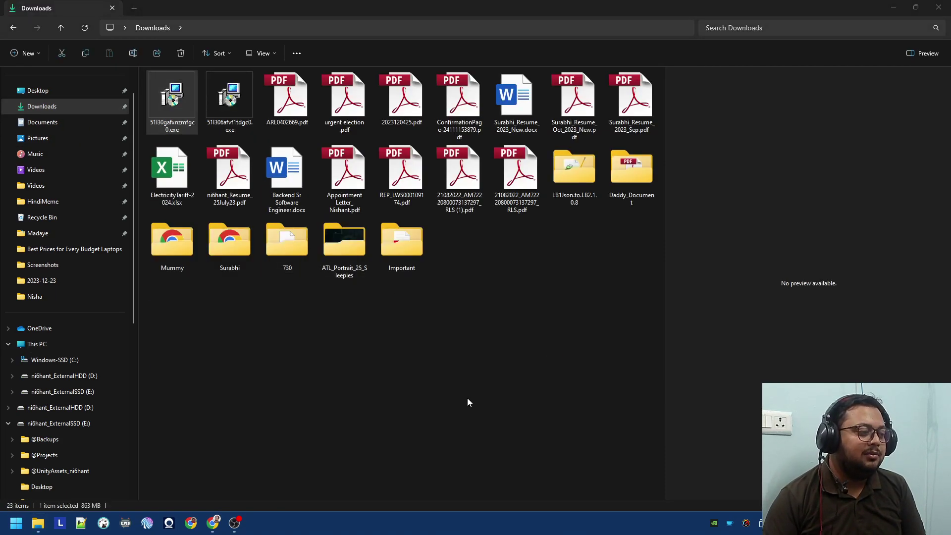
left_click(481, 282)
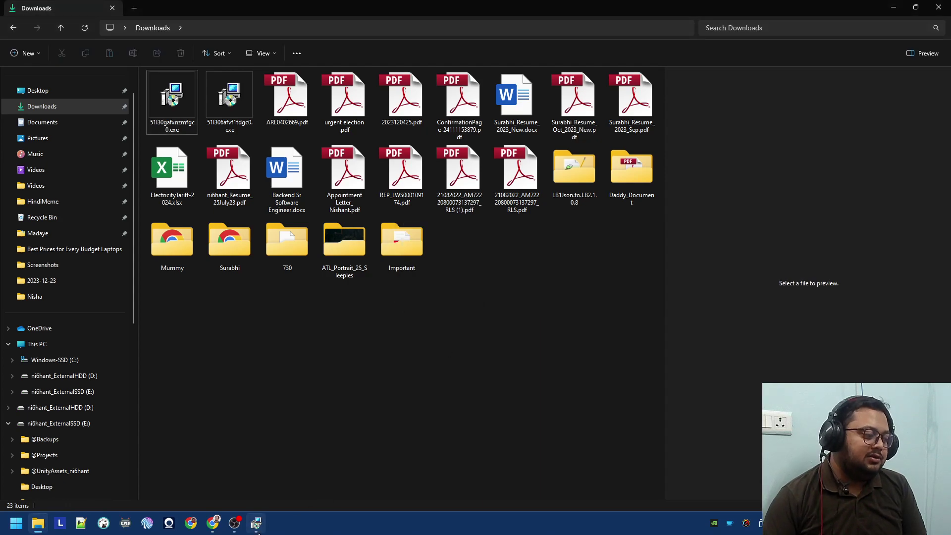
Accept the NVIDIA VGA Driver setup agreement, try the Extract Only and Install choices, and exit setup without completing it.
left_click(413, 311)
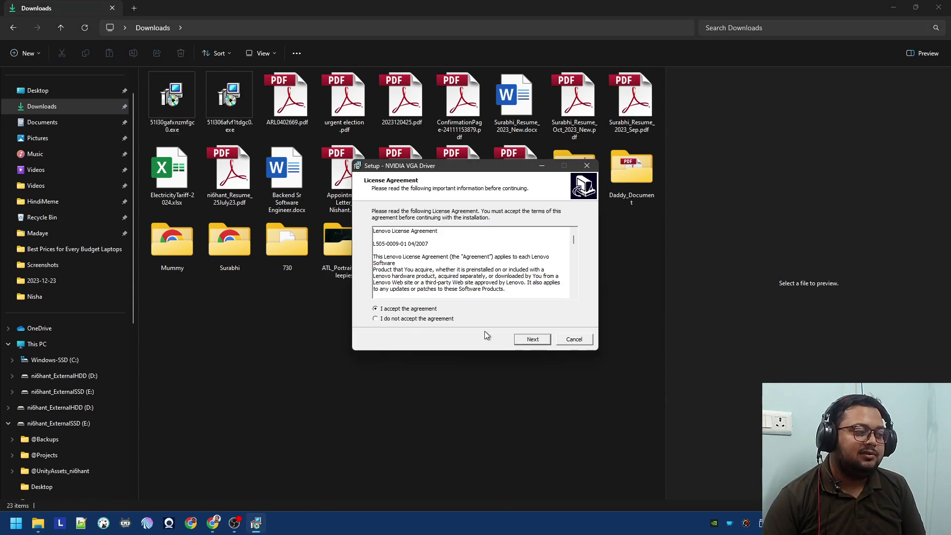
left_click(539, 343)
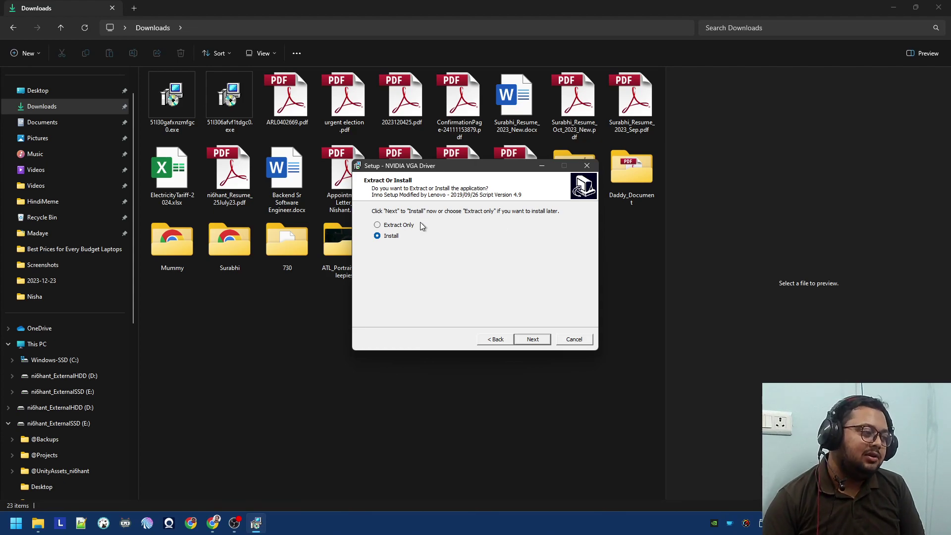
left_click(402, 227)
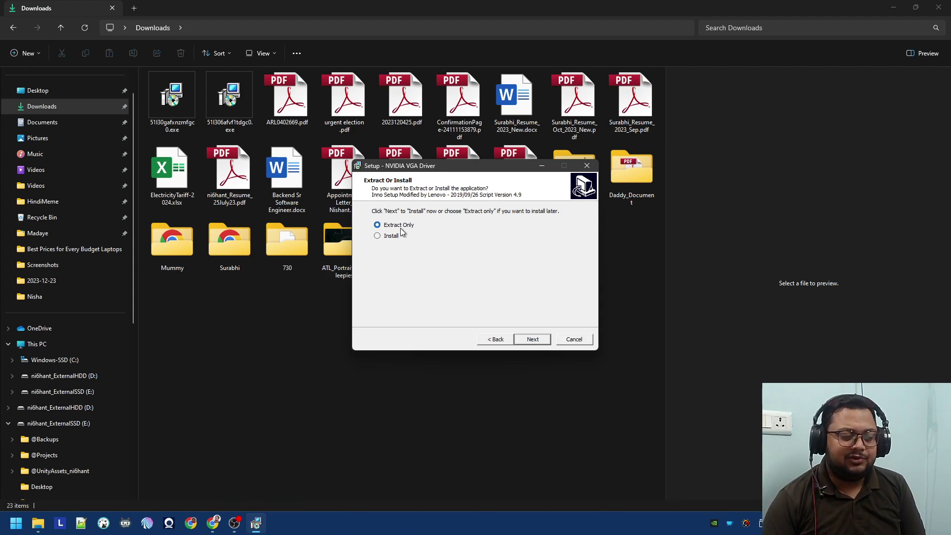
left_click(392, 236)
left_click(398, 228)
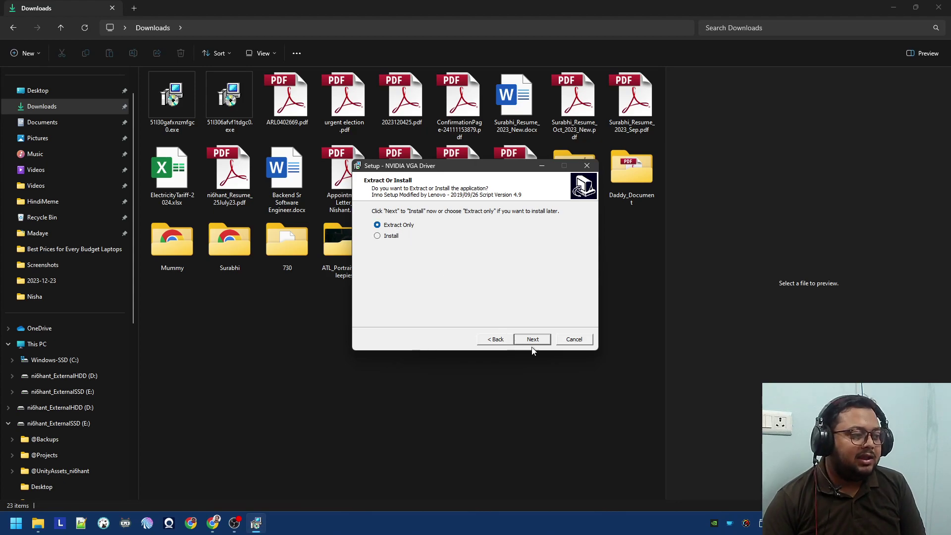
left_click(572, 339)
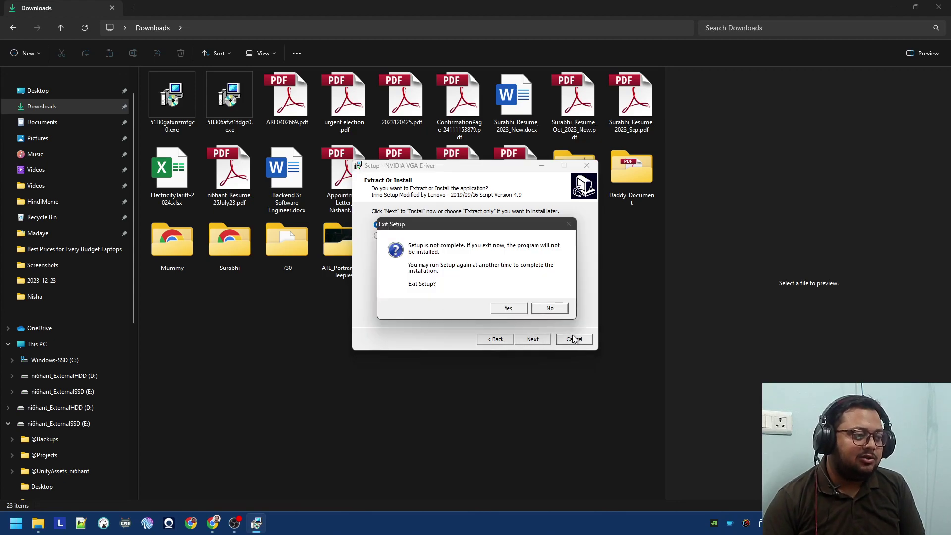
left_click(506, 308)
Browse to C:\DRIVERS\NVIDIA VGA Driver\20232312.19404567 and examine the commands in Install.bat in the preview.
left_click(82, 364)
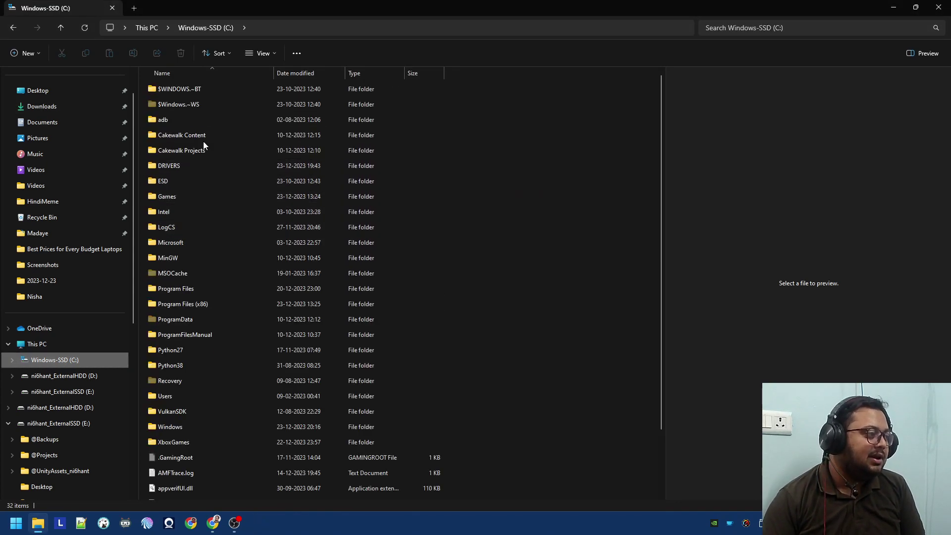
double_click(206, 169)
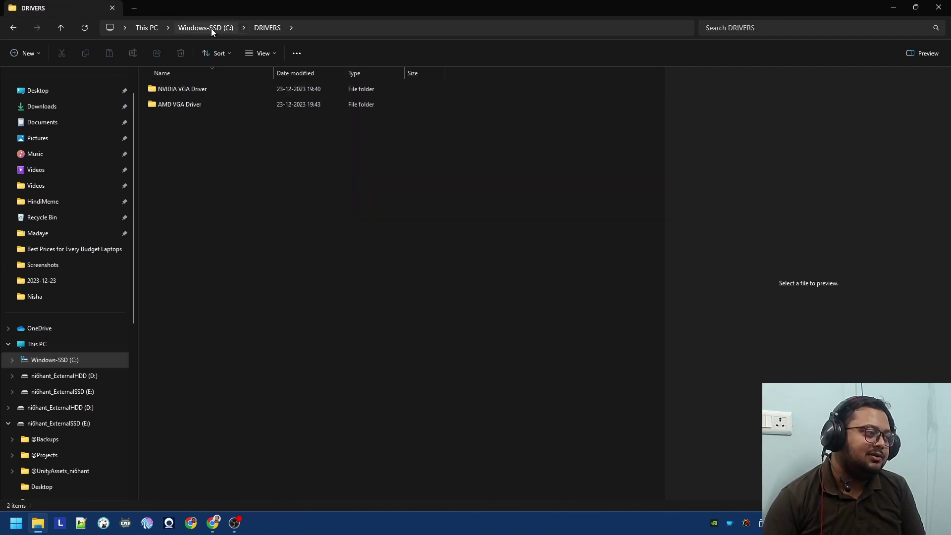
double_click(203, 91)
double_click(204, 91)
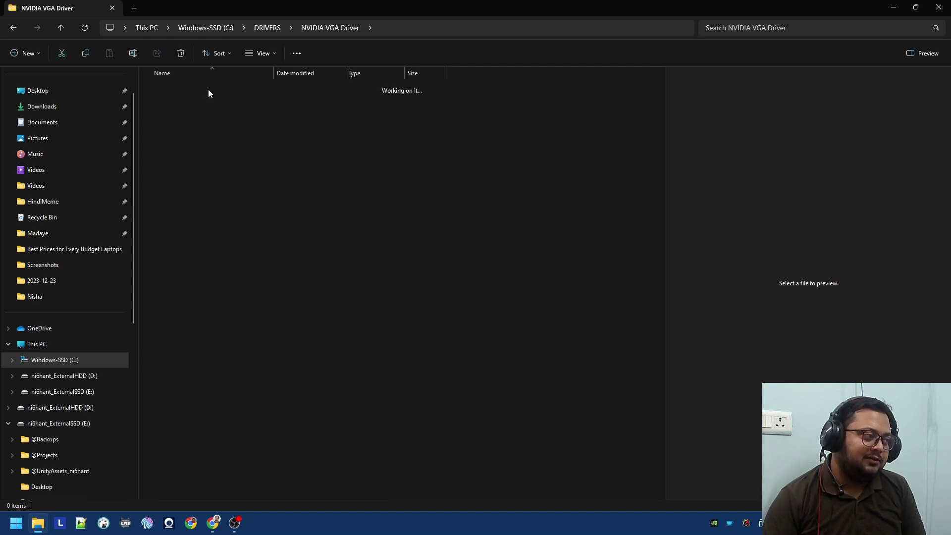
left_click(160, 109)
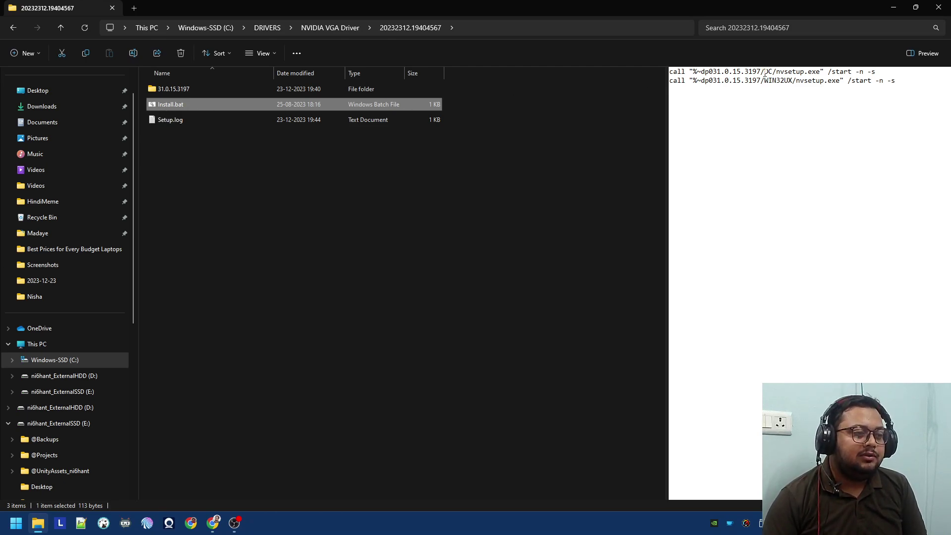
left_click(819, 73)
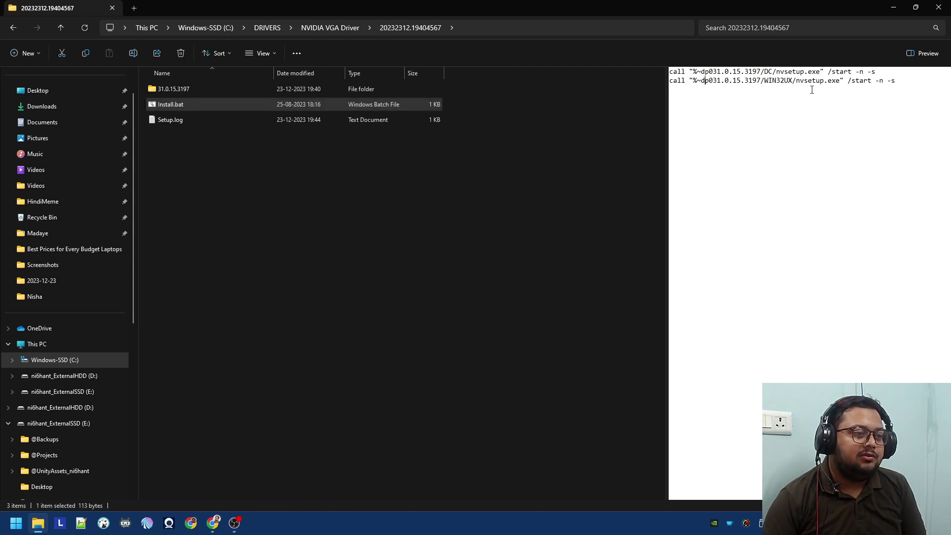
Inspect the WIN32UX and DC folders inside 31.0.15.3197 for the nvsetup.exe files that Install.bat calls.
double_click(303, 92)
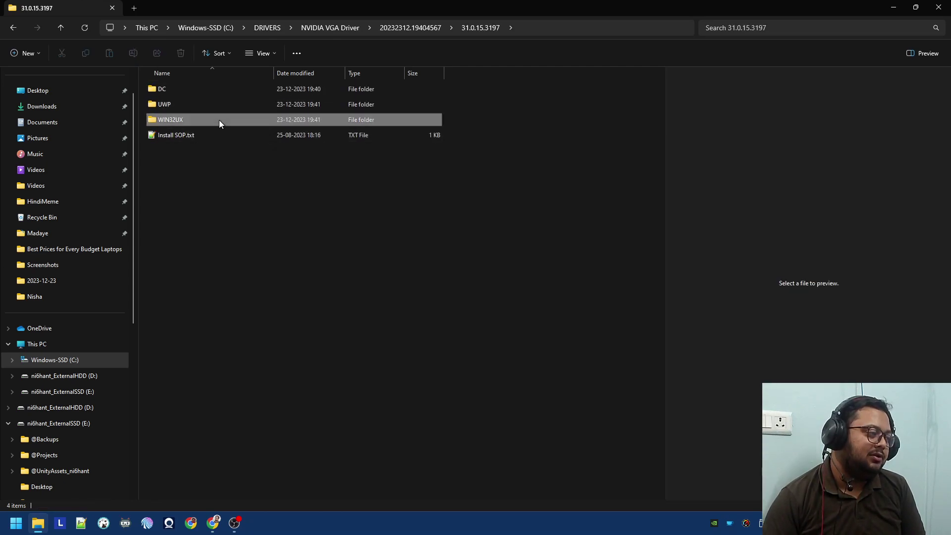
double_click(219, 120)
left_click(203, 365)
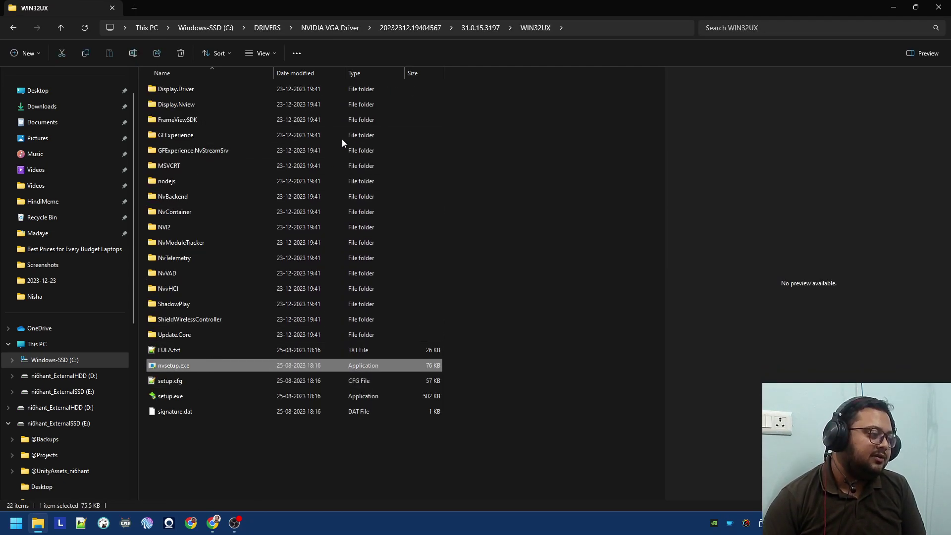
left_click(483, 28)
double_click(277, 91)
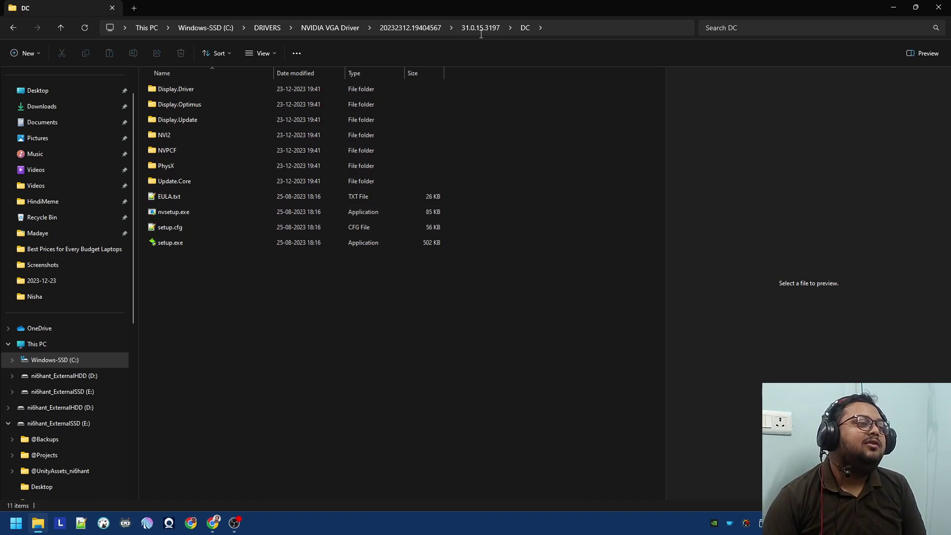
Go back to the 20232312.19404567 folder and run Install.bat.
left_click(394, 28)
left_click(256, 106)
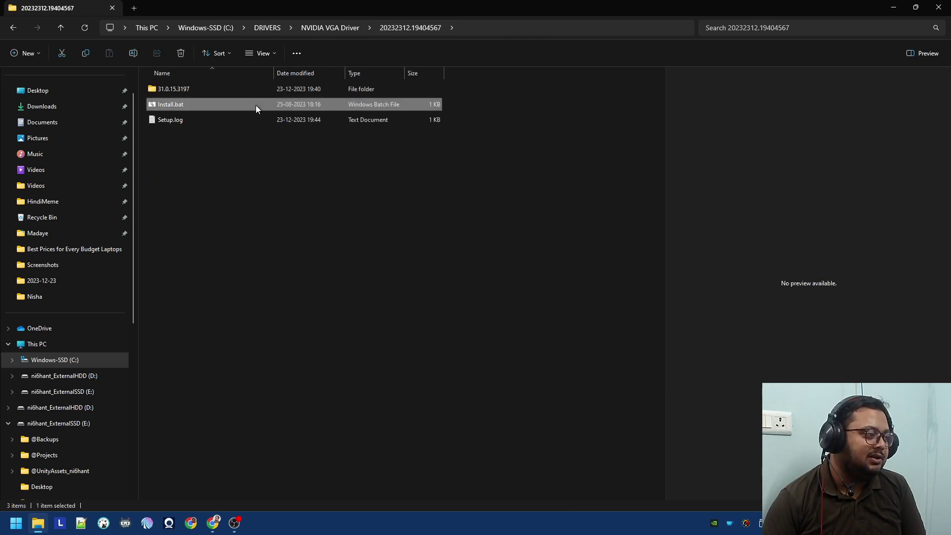
double_click(276, 105)
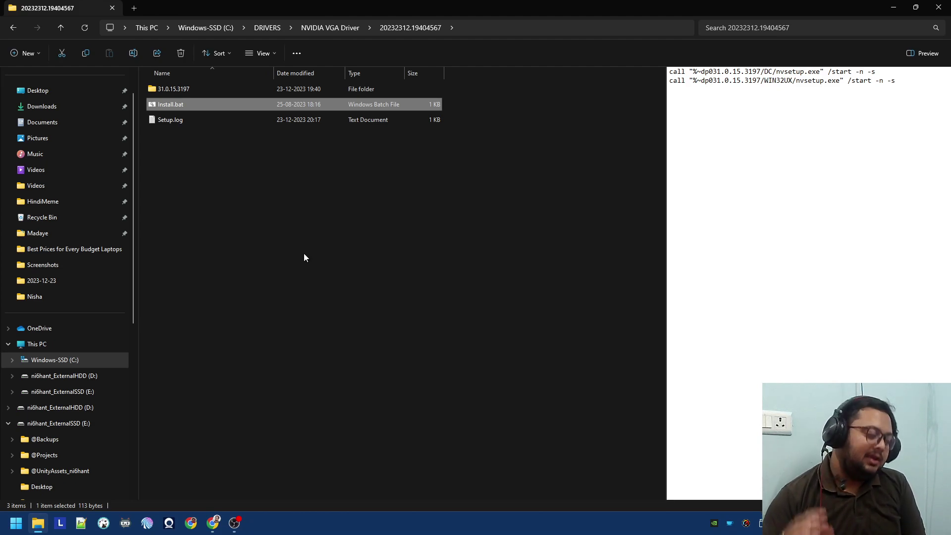
Look through the DC driver folder in 31.0.15.3197 again and return to the 20232312.19404567 folder.
double_click(239, 89)
left_click(216, 91)
double_click(216, 91)
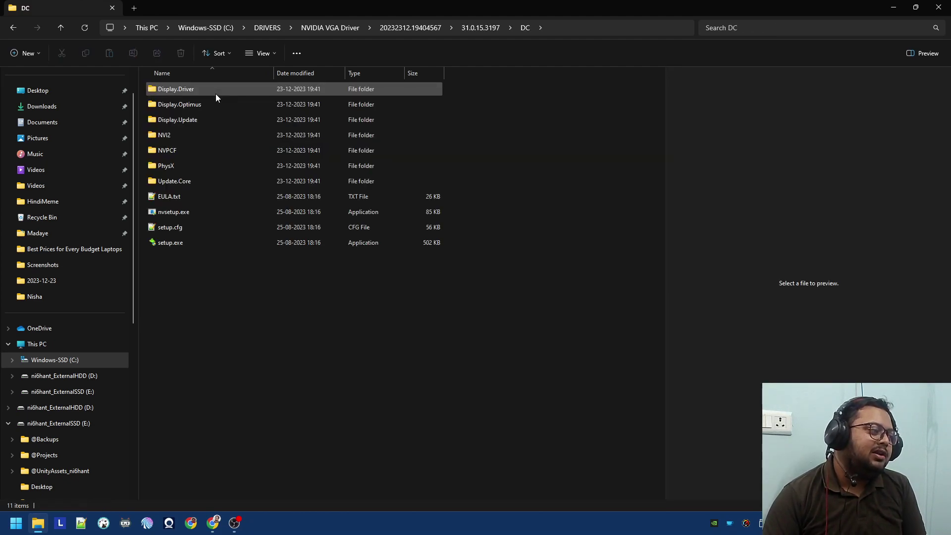
left_click(483, 28)
left_click(418, 27)
Open Install.bat in the 20232312.19404567 folder for editing.
left_click(294, 101)
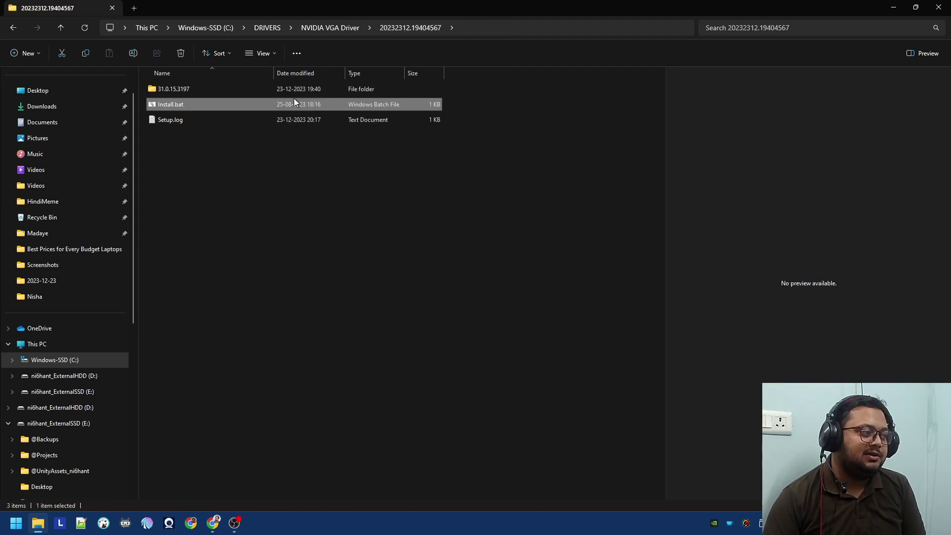
right_click(207, 103)
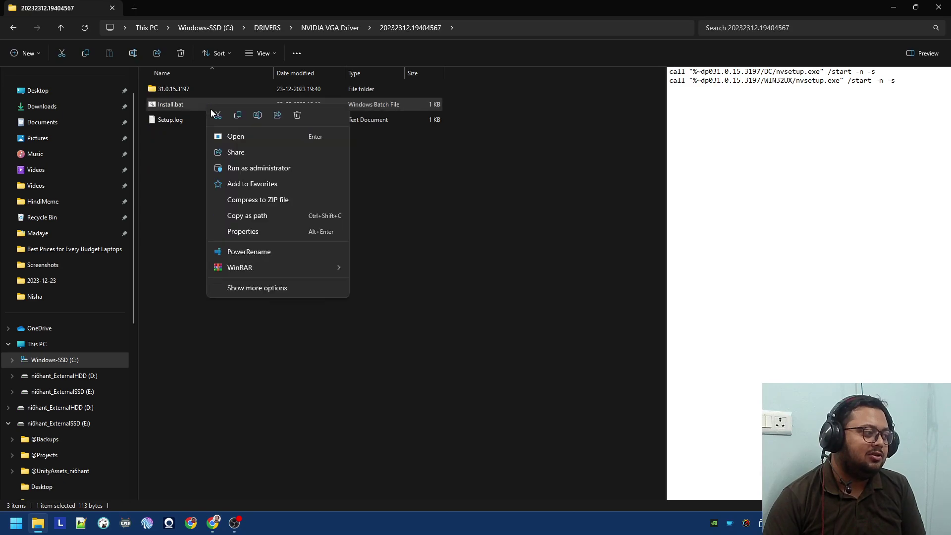
left_click(279, 287)
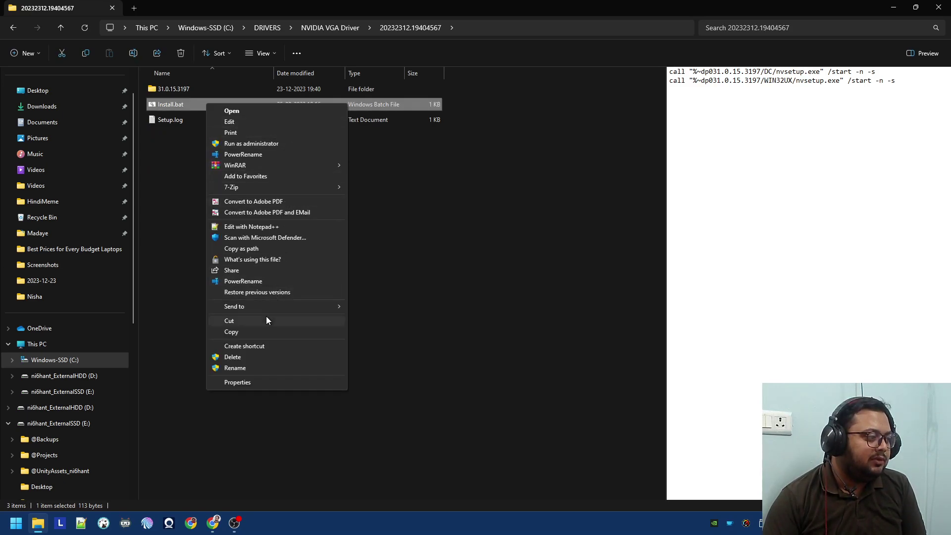
left_click(273, 123)
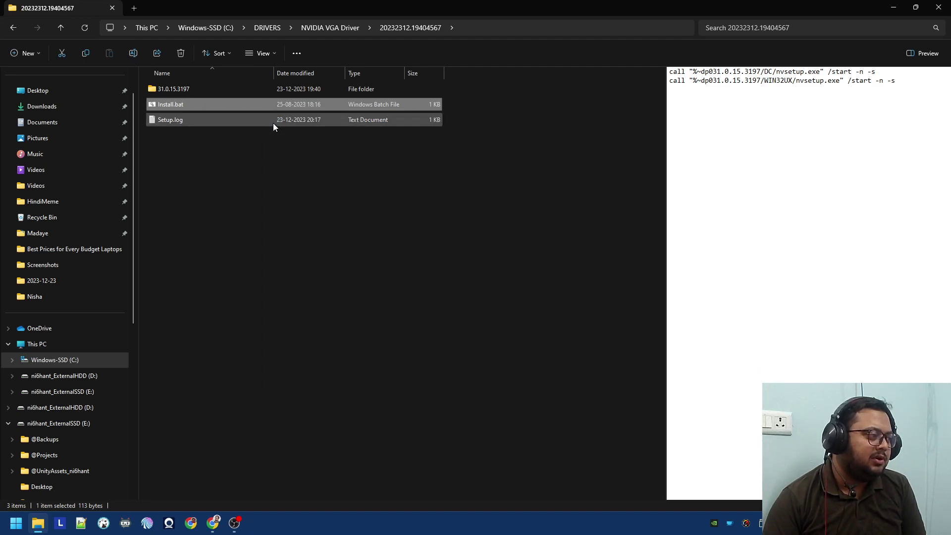
Highlight the DC and WIN32UX nvsetup.exe paths that Install.bat calls to examine them.
left_click_drag(360, 124, 74, 124)
left_click(204, 114)
left_click_drag(319, 77, 549, 116)
left_click_drag(349, 153, 408, 153)
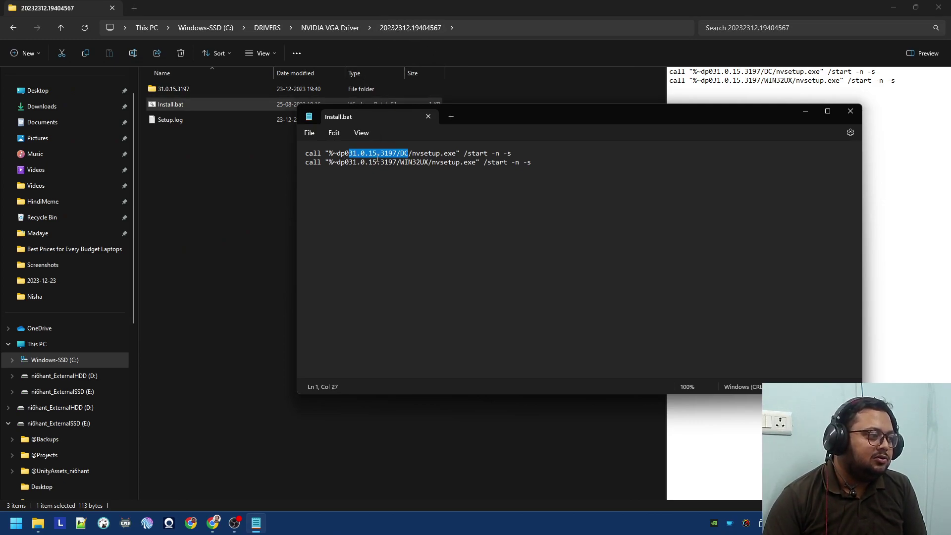
left_click(416, 155)
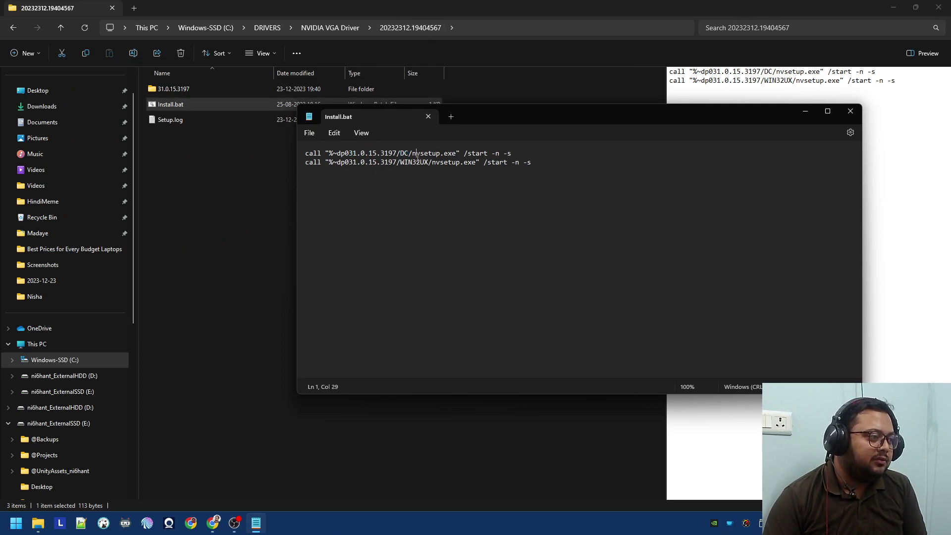
left_click_drag(420, 155, 476, 162)
Run setup.exe from the DC folder inside 31.0.15.3197.
double_click(198, 90)
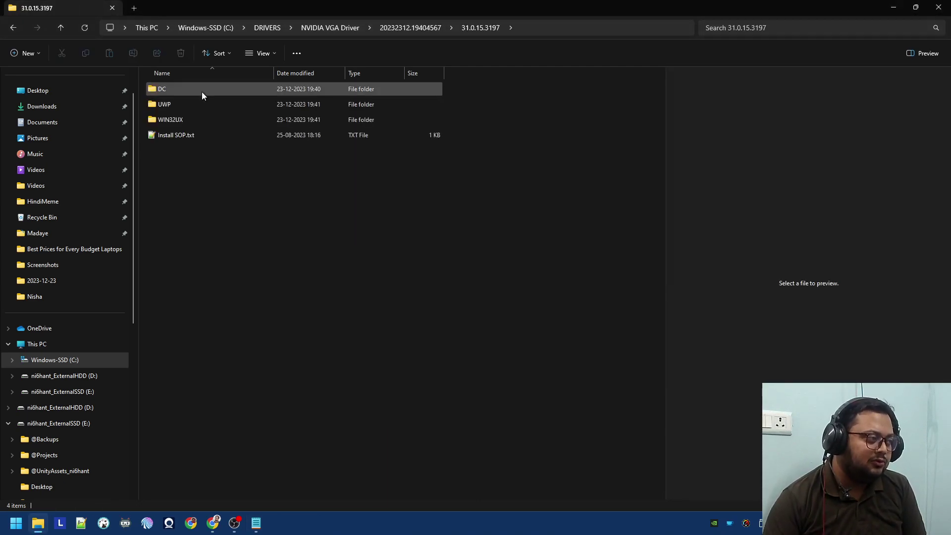
double_click(199, 95)
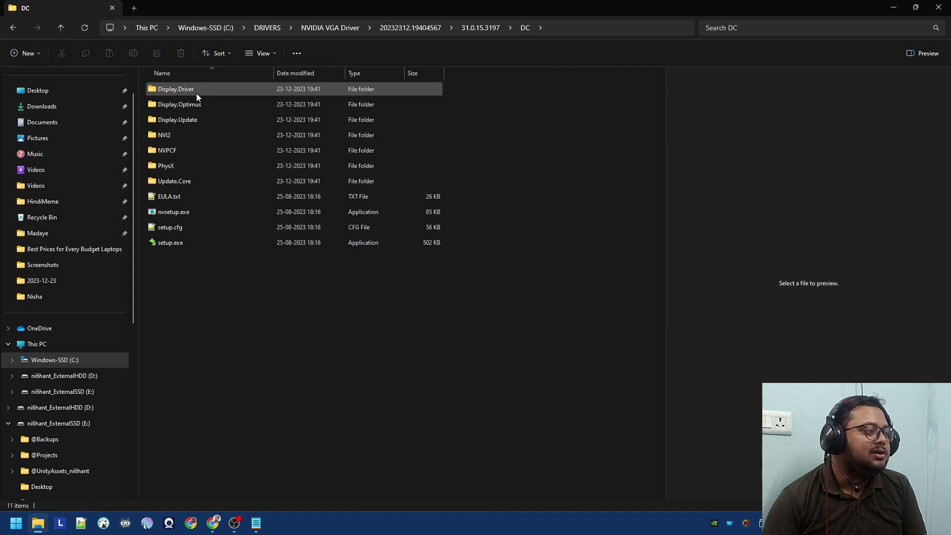
left_click(192, 242)
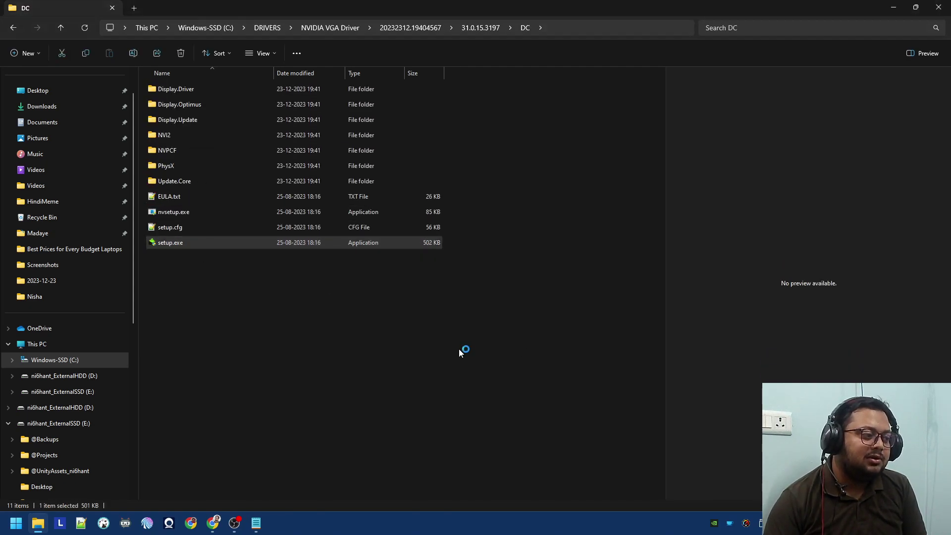
key("Return")
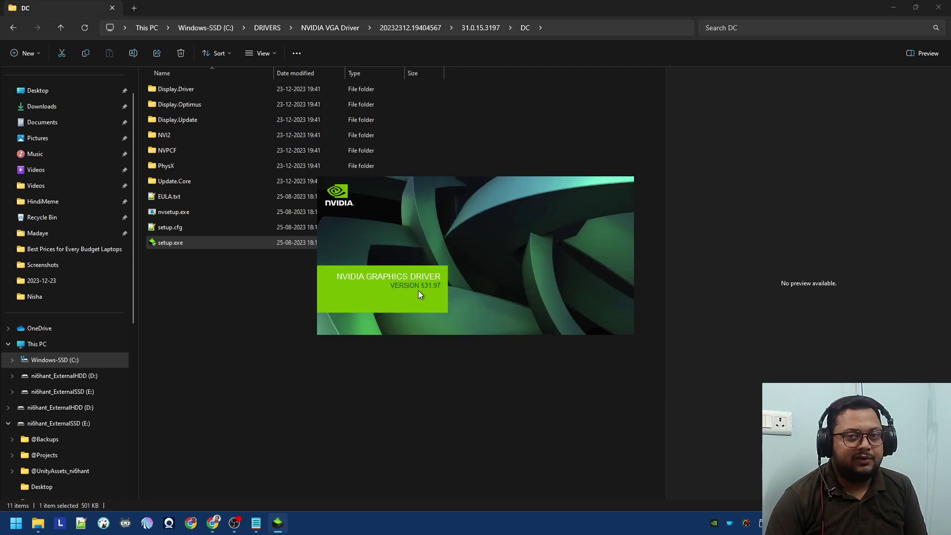
Look through the WIN32UX folder inside 31.0.15.3197 and close the NVIDIA installer.
left_click(473, 32)
left_click(472, 31)
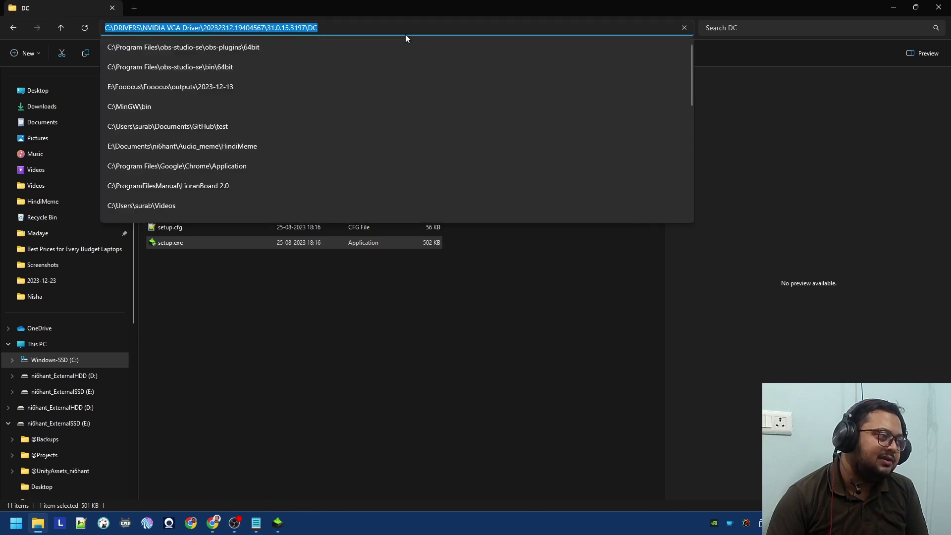
left_click(380, 270)
key("alt+Up")
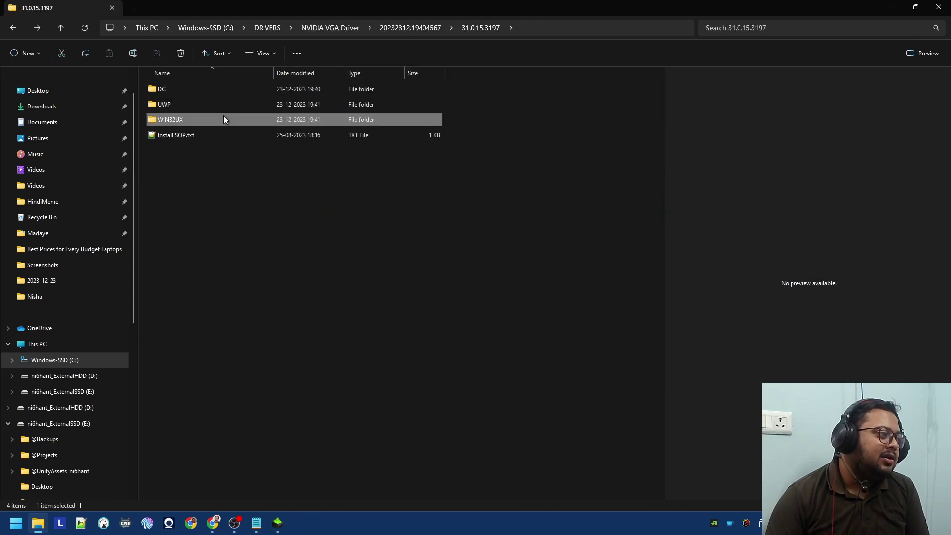
double_click(224, 115)
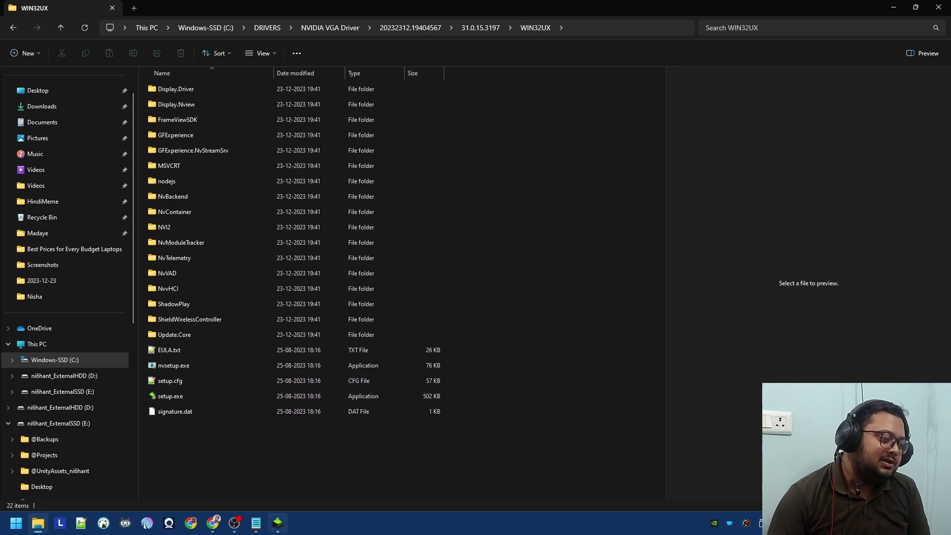
left_click(610, 151)
left_click(472, 297)
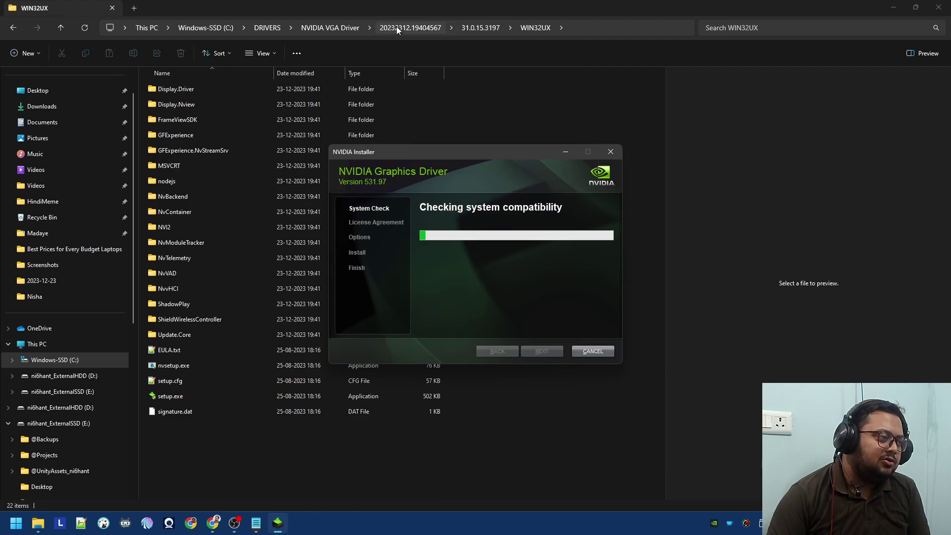
Go back to the DRIVERS folder and open 20232312.19431633 inside AMD VGA Driver.
left_click(480, 27)
left_click(410, 28)
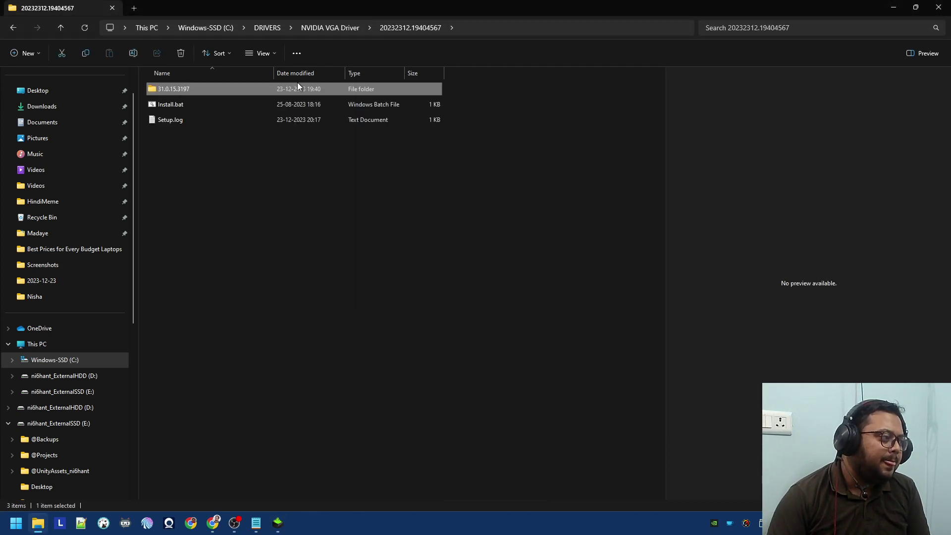
left_click(347, 28)
left_click(270, 28)
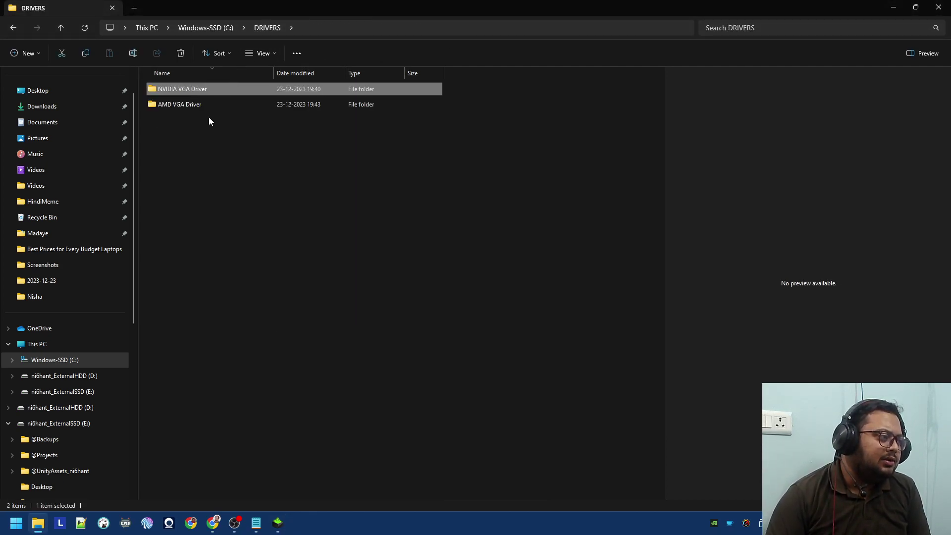
double_click(213, 106)
double_click(218, 88)
left_click(221, 91)
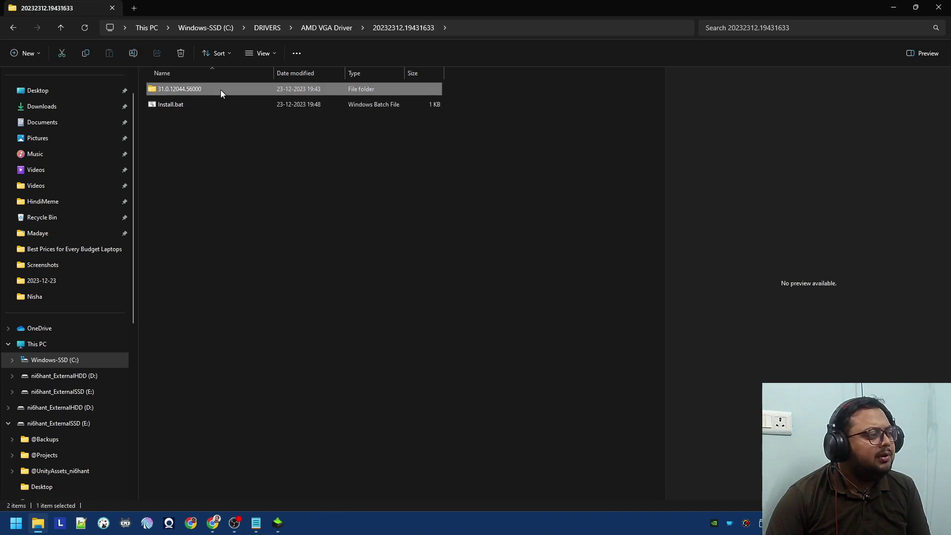
Preview Install.bat in the 20232312.19431633 folder to read its pnputil driver commands.
double_click(220, 90)
key("alt+Left")
left_click(219, 104)
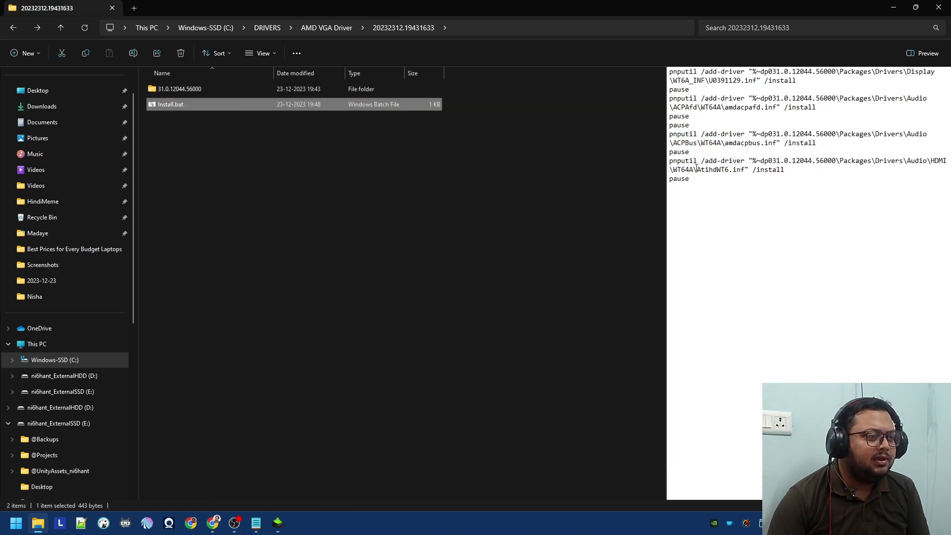
left_click(837, 72)
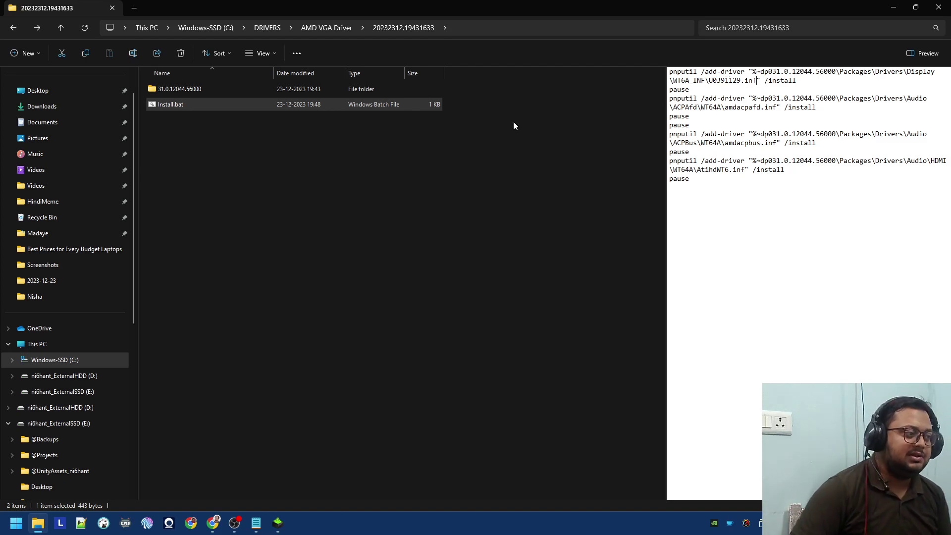
Compare Install.bat with the contents of the 31.0.12044.56000 folder and its Bin64 subfolder.
double_click(298, 93)
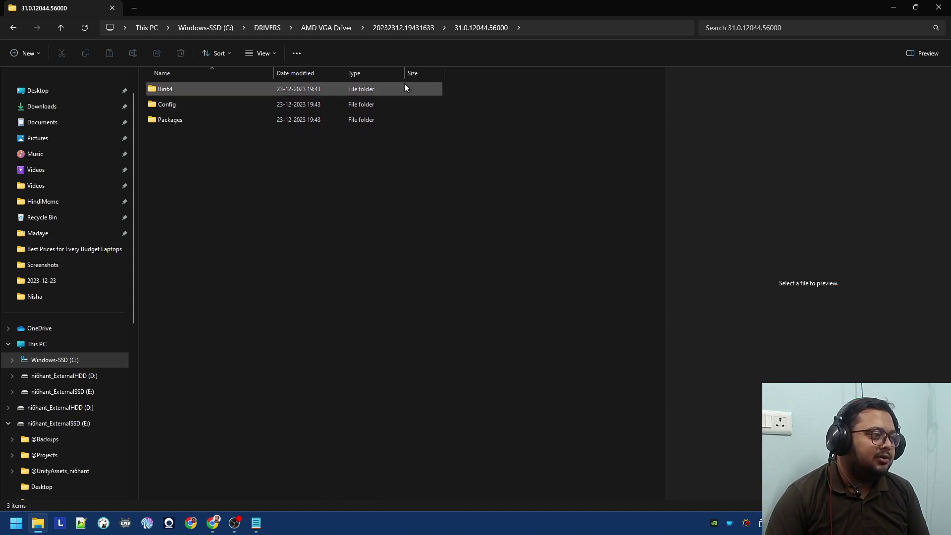
key("BackSpace")
left_click(334, 104)
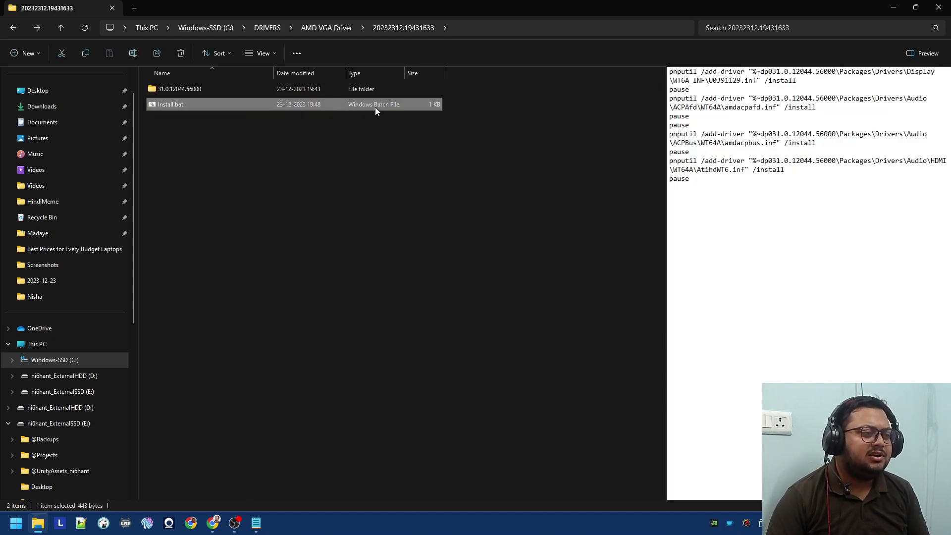
double_click(361, 94)
double_click(298, 91)
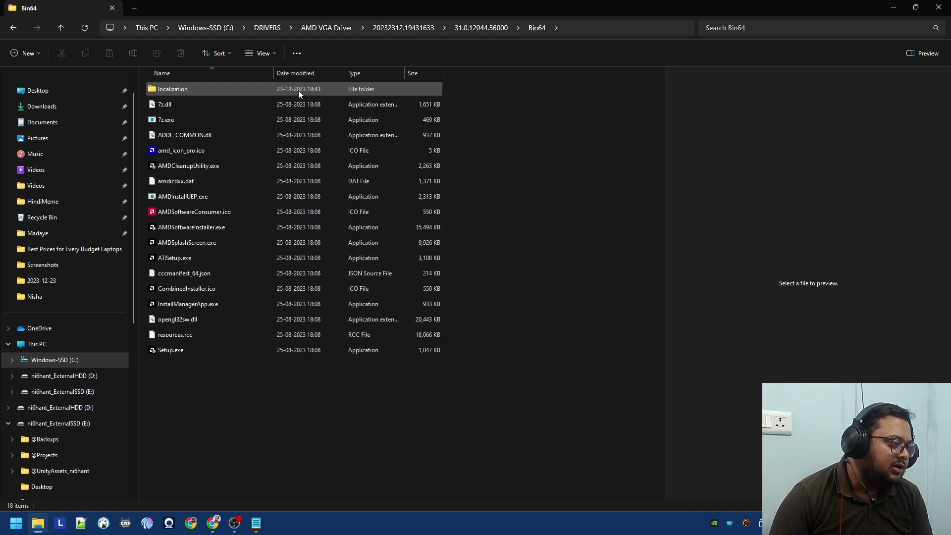
key("BackSpace")
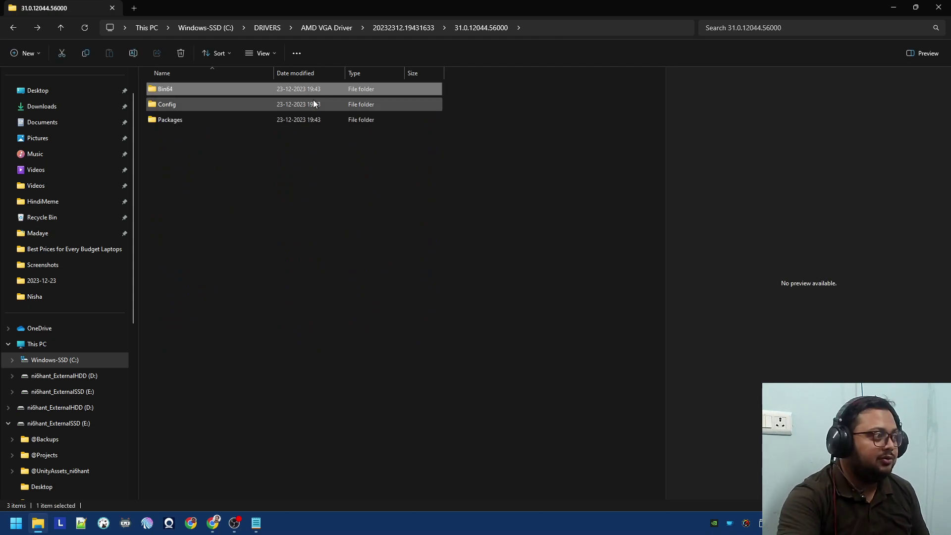
Search Windows for "show hidden", check the hidden files setting for File Explorer and close Settings.
key("super")
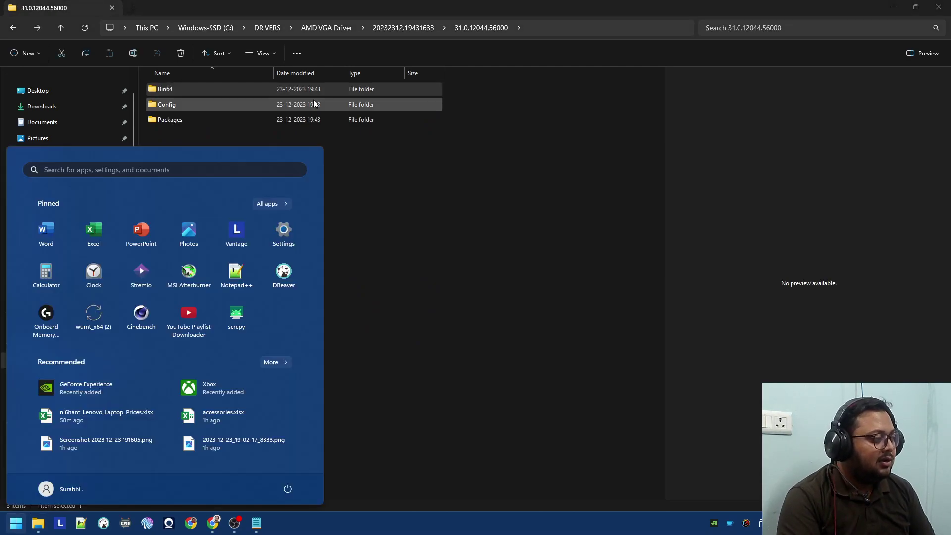
type("show hidden")
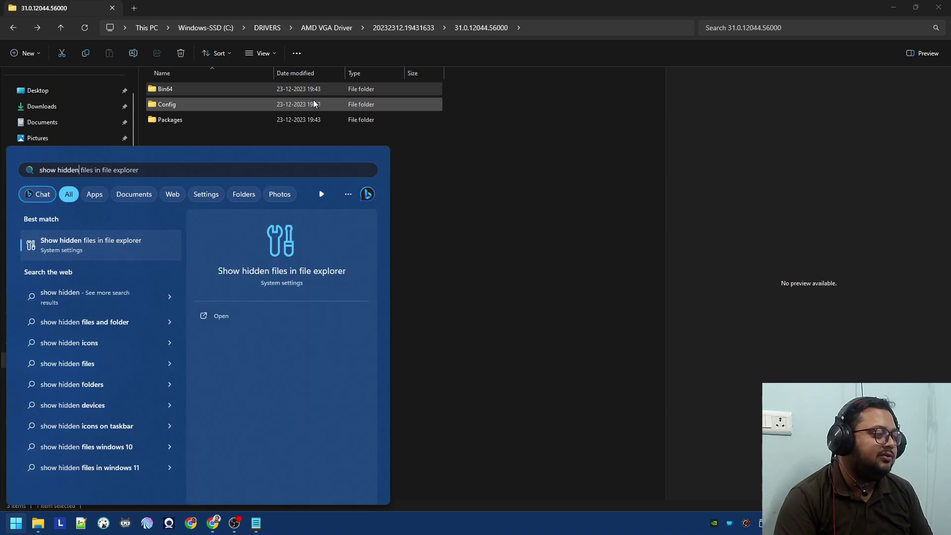
key("Return")
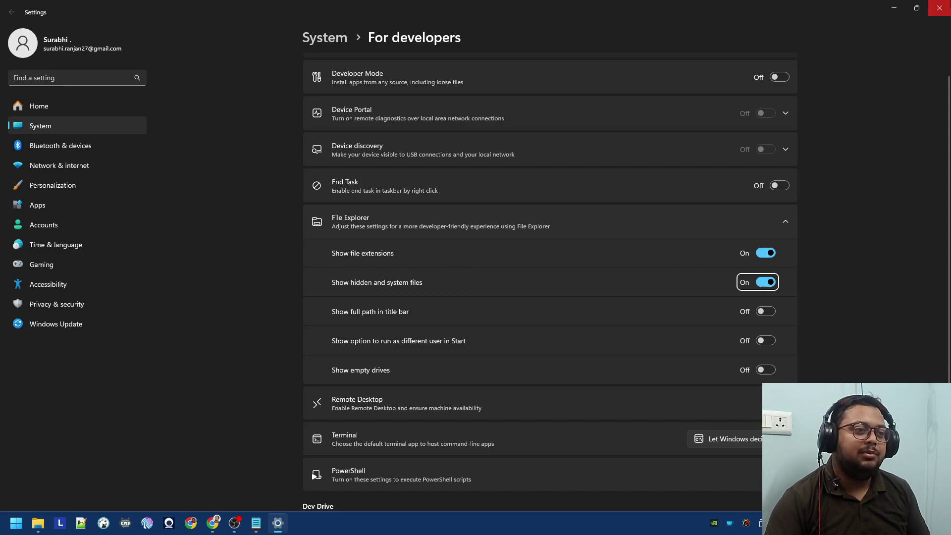
left_click(940, 8)
Search Windows for "show file e", check the file extensions setting for File Explorer and close Settings.
key("super")
type("show file e")
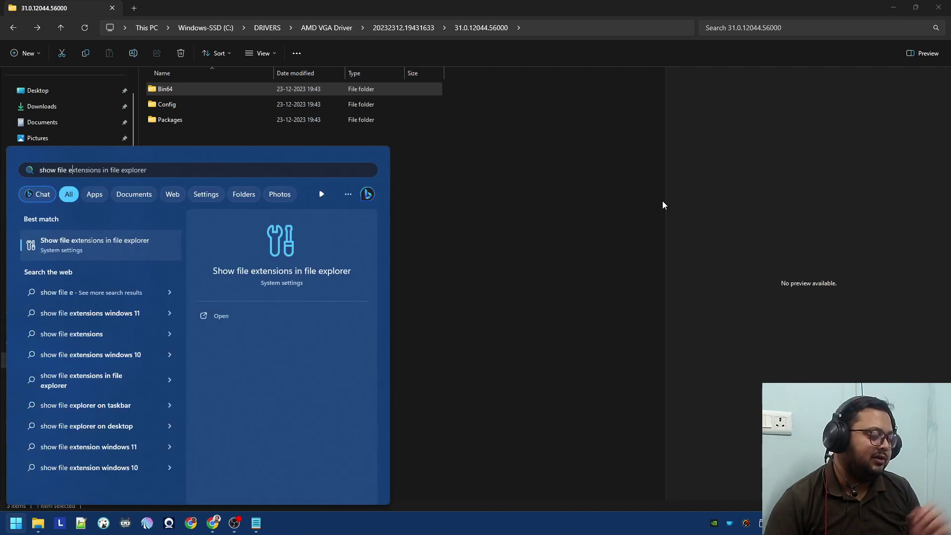
left_click(141, 244)
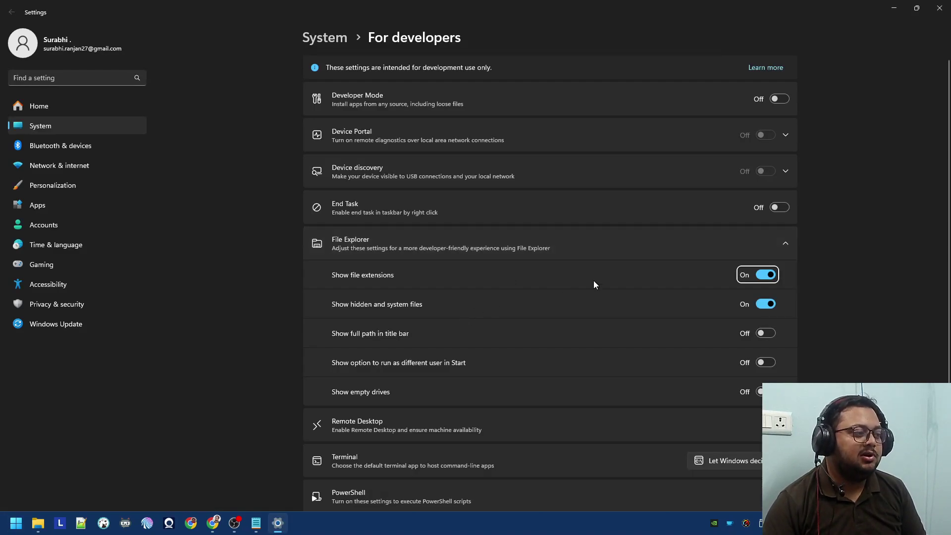
left_click(940, 8)
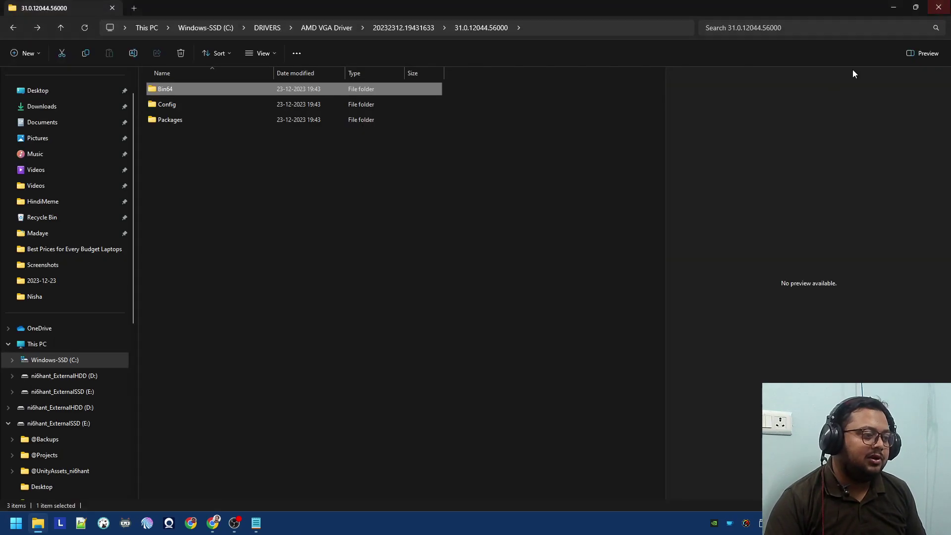
key("super")
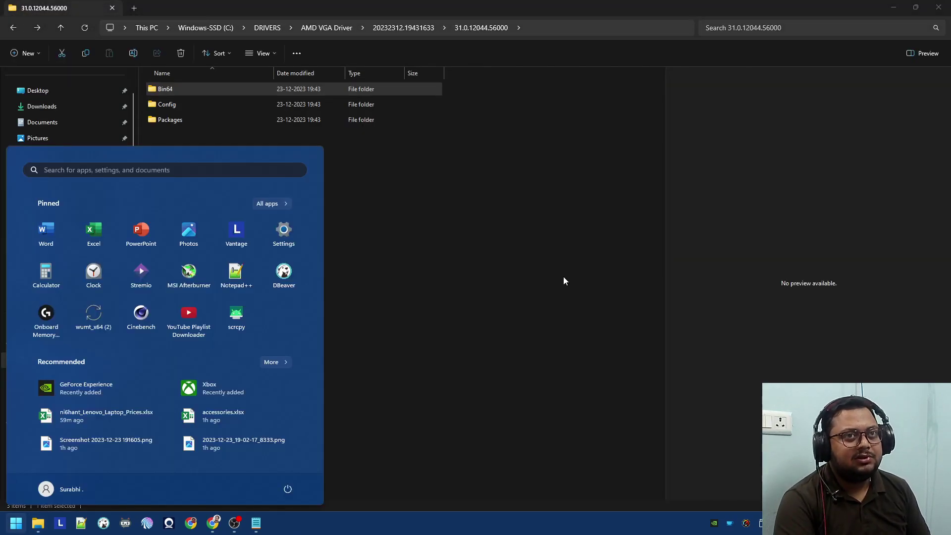
left_click(533, 192)
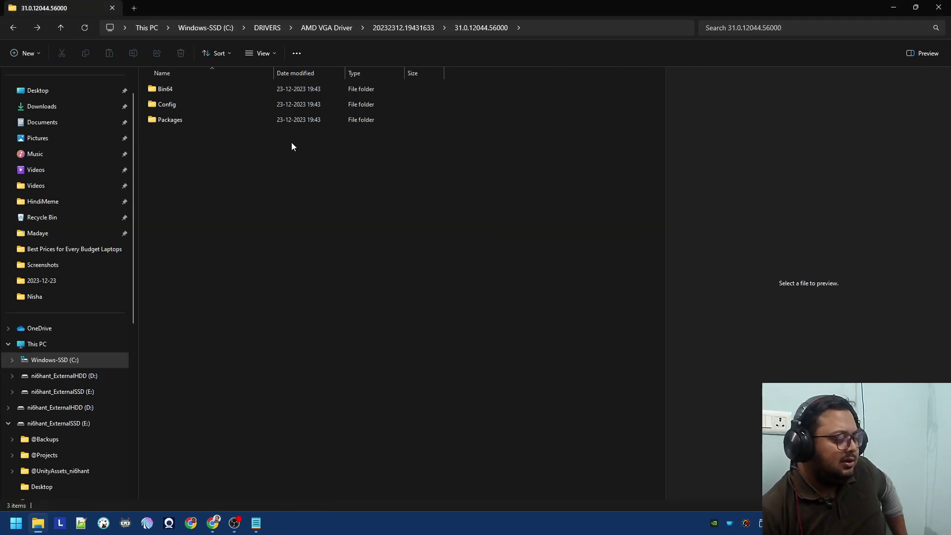
Look through the Bin64 folder again and preview the AMD driver's Install.bat.
double_click(277, 93)
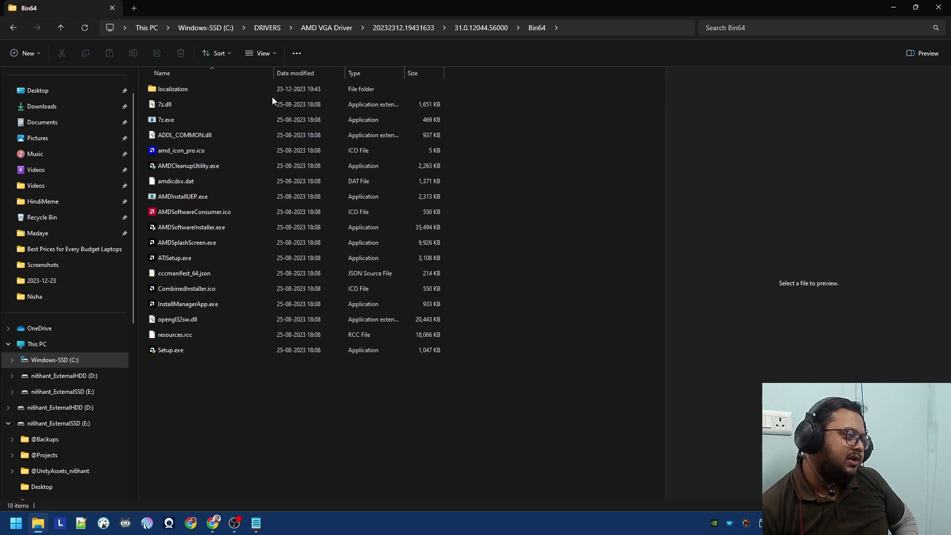
key("alt+Left")
key("alt+Left")
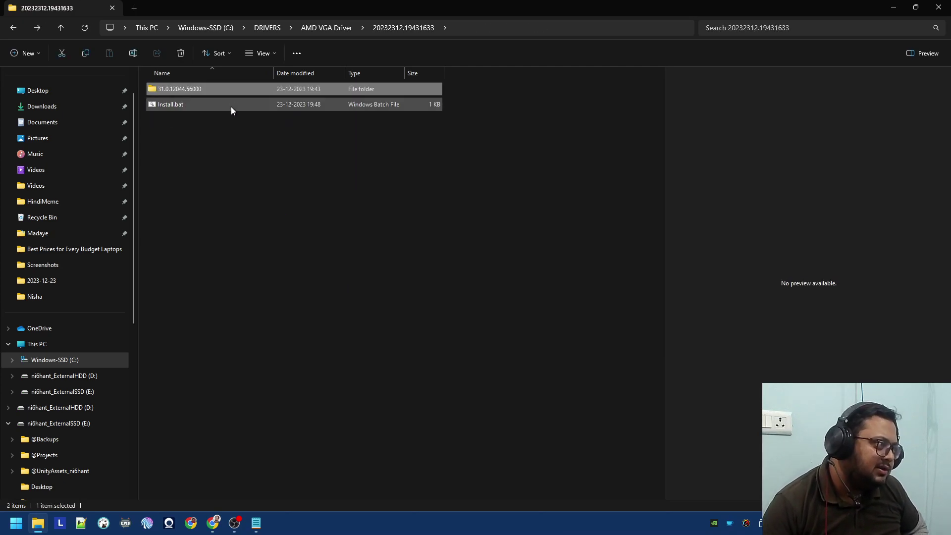
left_click(218, 106)
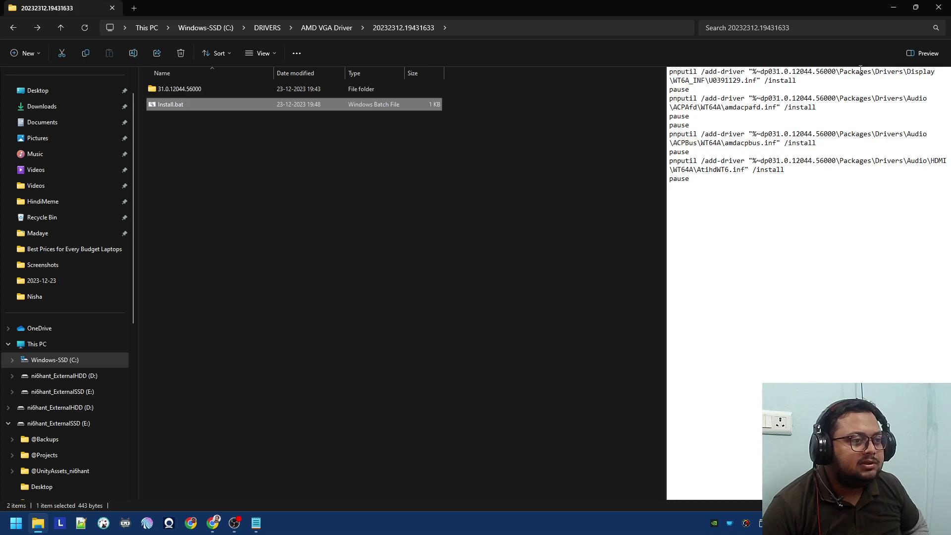
Open Packages\Drivers\Display\WT6A_INF inside 31.0.12044.56000 and select U0391129.inf.
left_click(544, 145)
key("alt+Left")
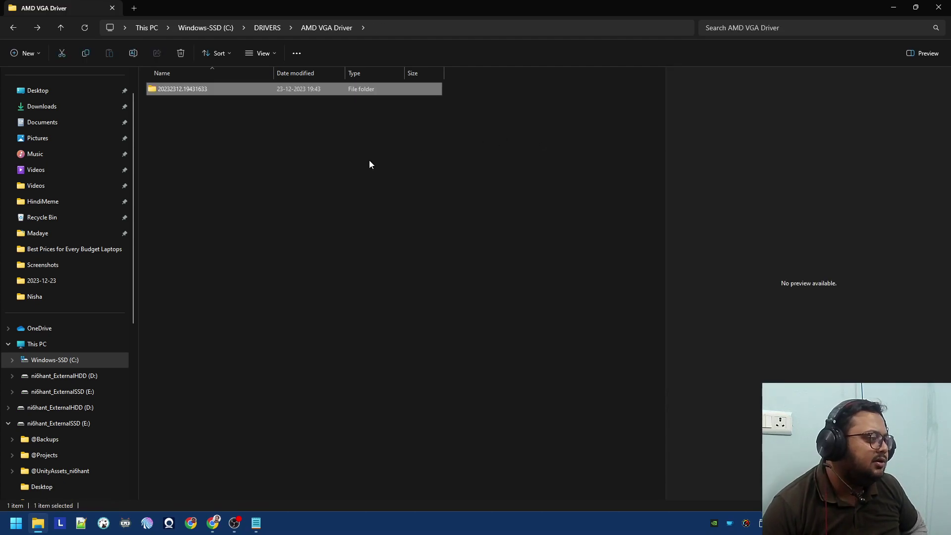
double_click(261, 93)
double_click(231, 93)
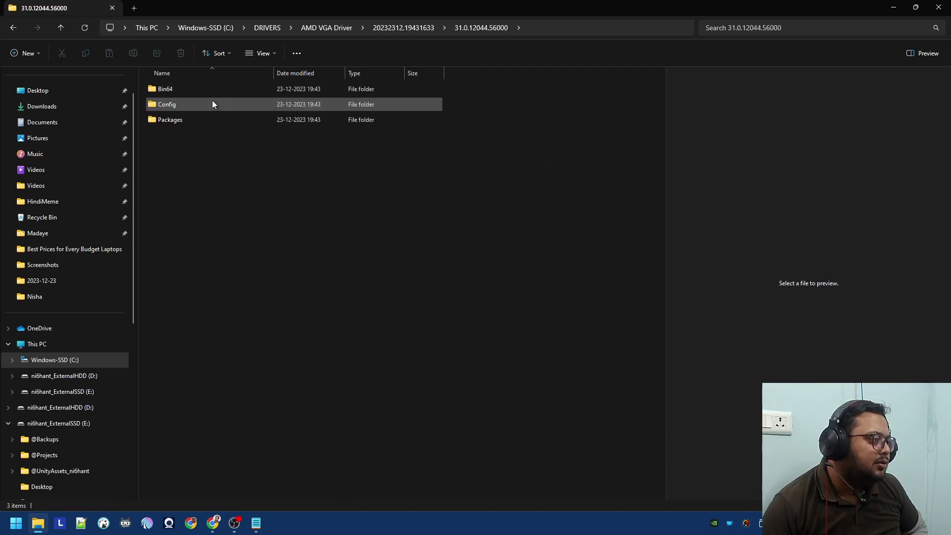
double_click(199, 104)
double_click(197, 105)
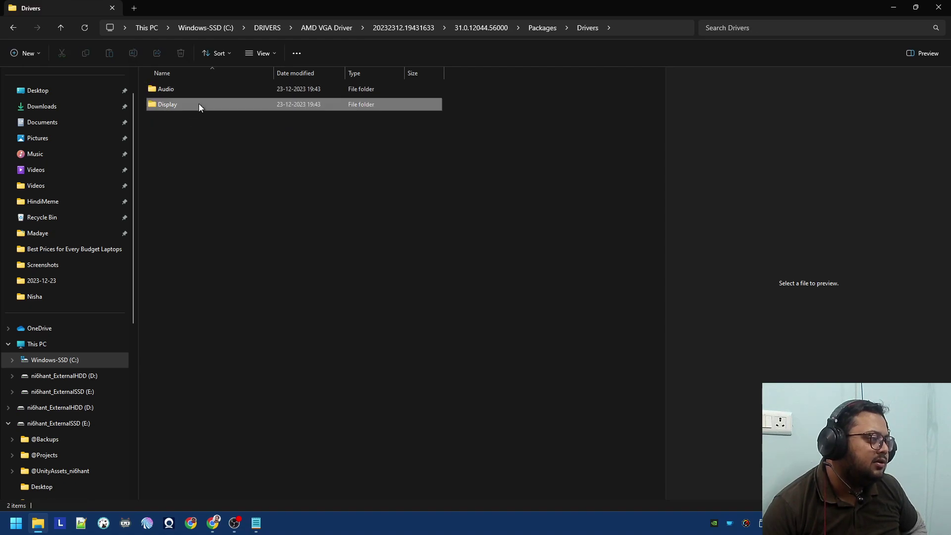
double_click(198, 104)
double_click(198, 90)
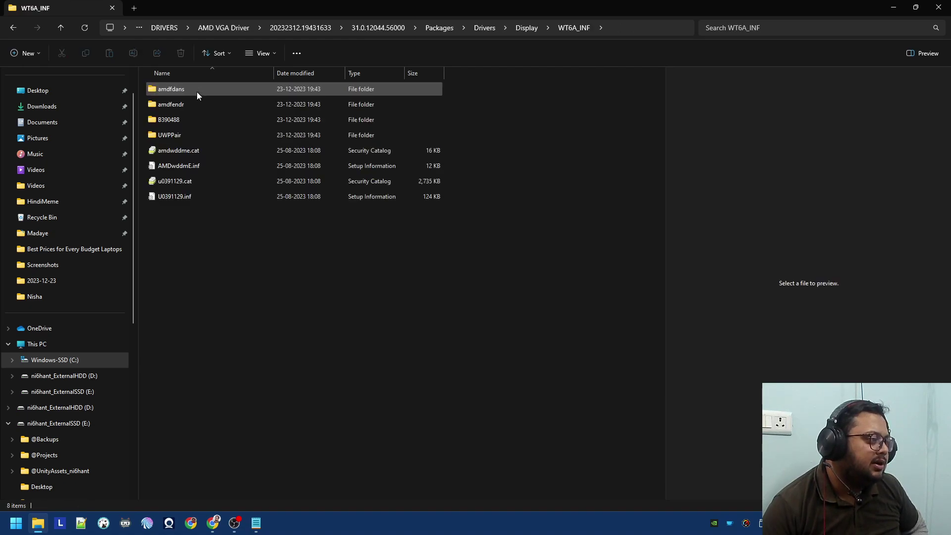
right_click(218, 201)
right_click(206, 197)
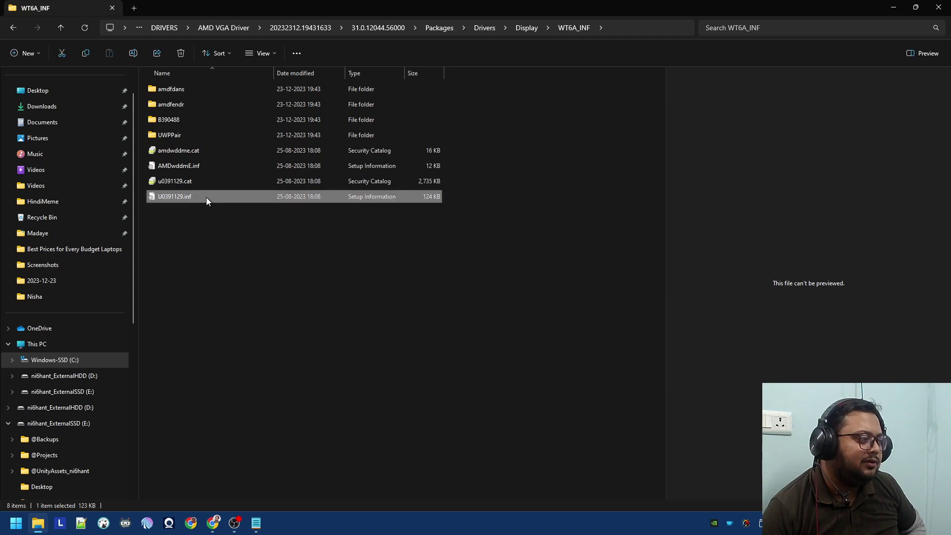
Return to the Packages folder, browse its Drivers\Display subfolders again and close File Explorer.
left_click(268, 280)
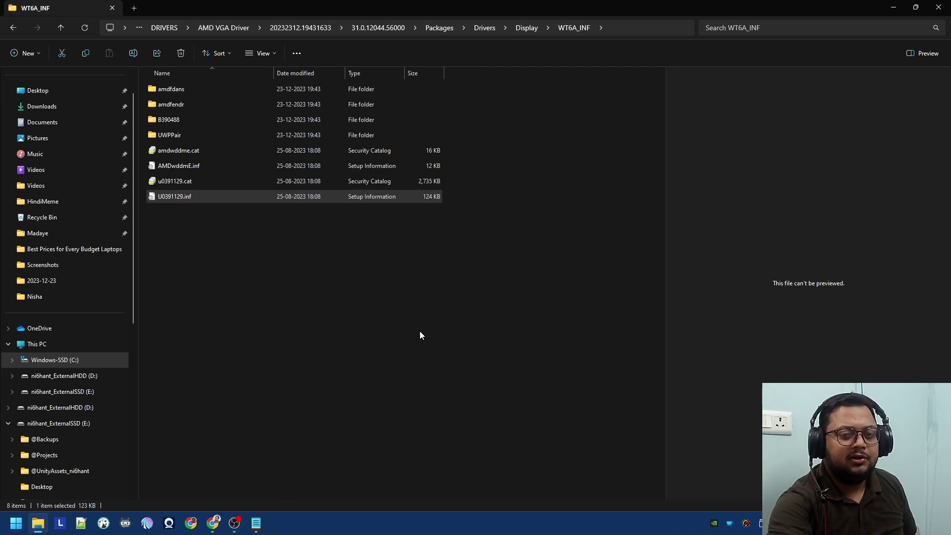
left_click(431, 33)
left_click(364, 156)
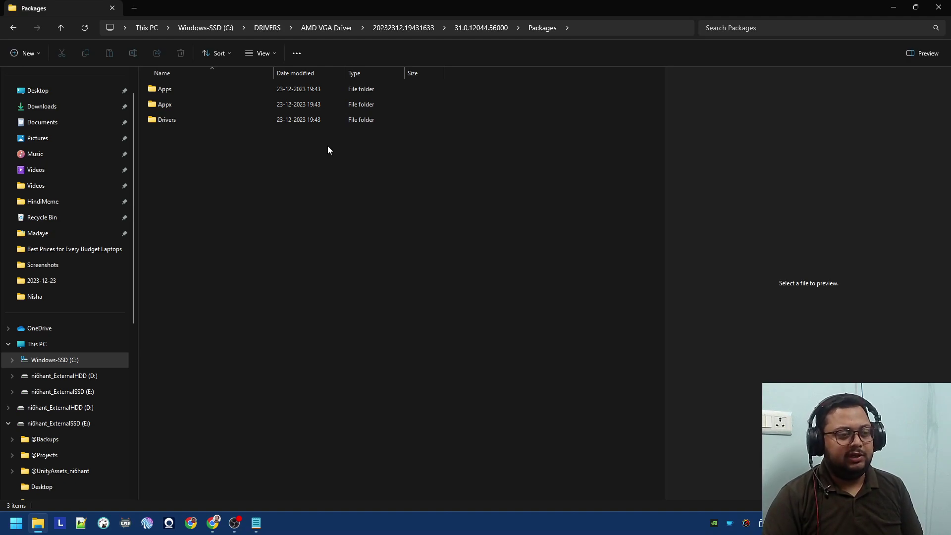
double_click(299, 119)
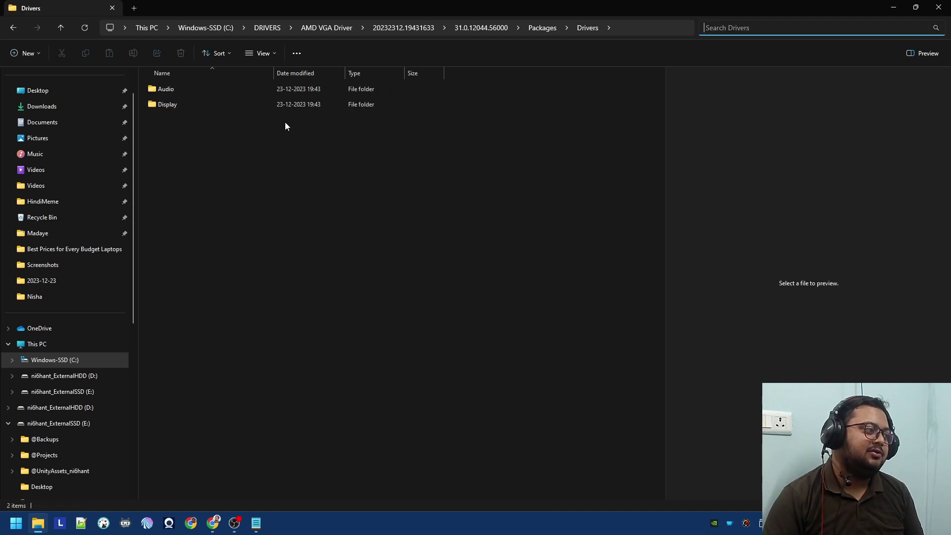
double_click(269, 98)
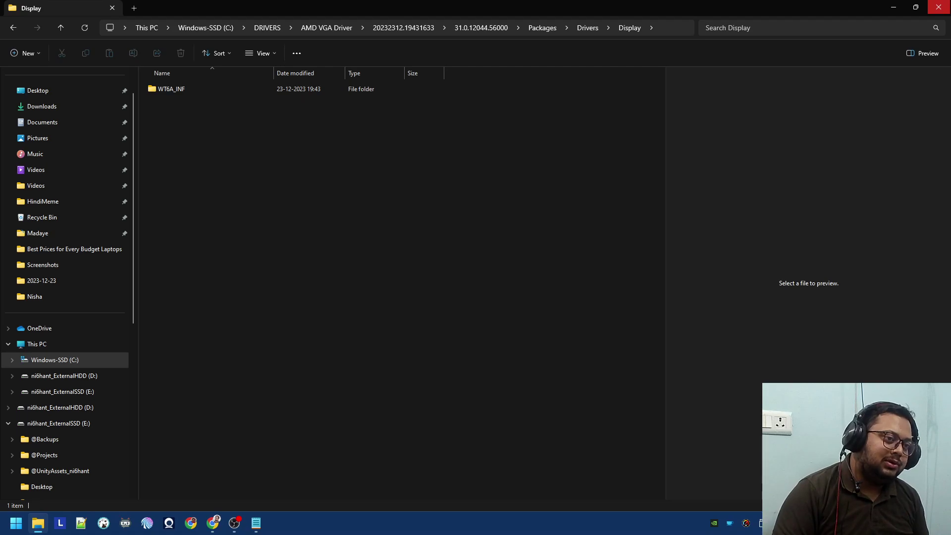
left_click(939, 6)
left_click(850, 118)
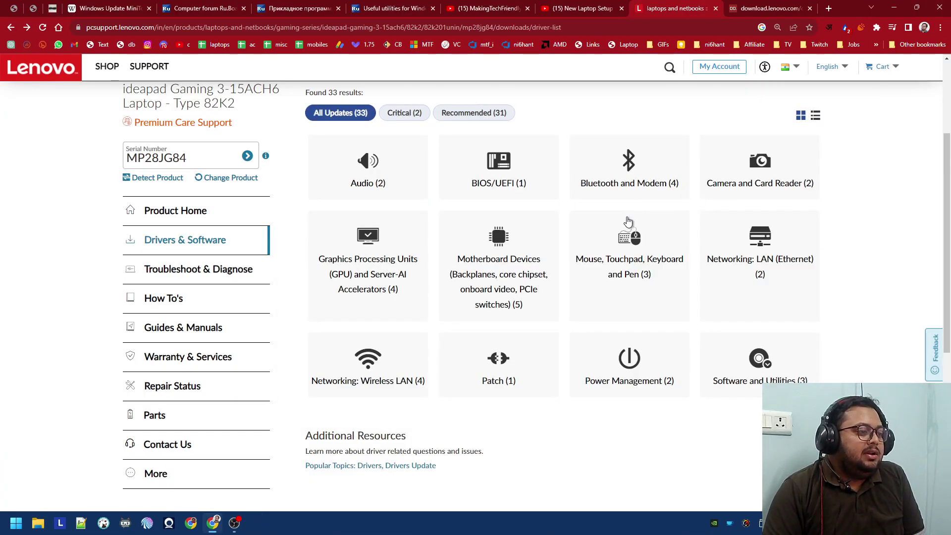
Open the Patch driver category, download Patch for Lenovo Vantage Gaming Feature Driver and launch nervecenterdriverpatchfb4014.exe.
left_click(506, 359)
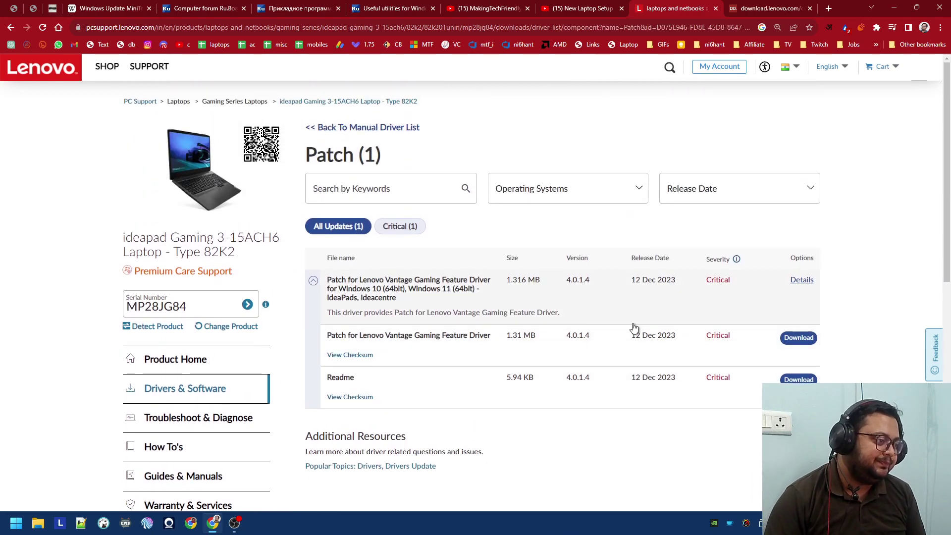
left_click(798, 337)
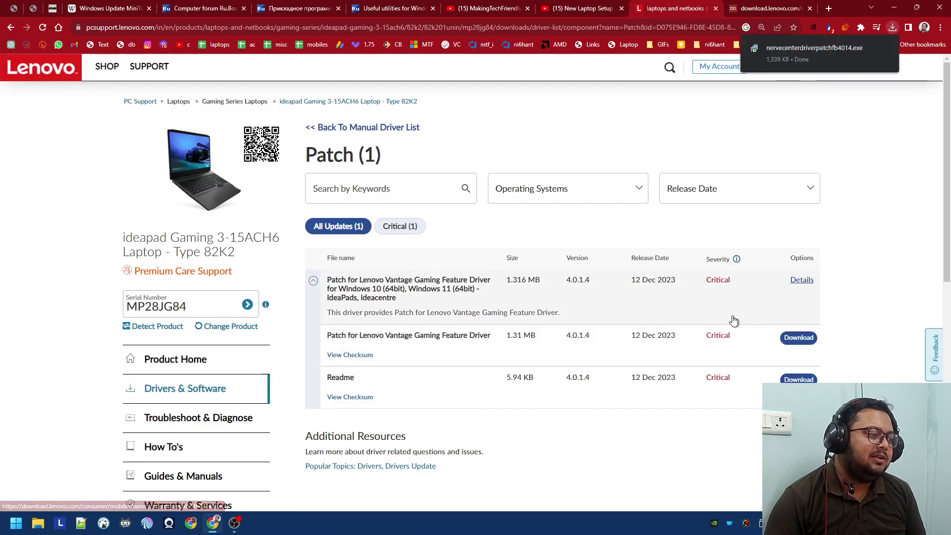
left_click(814, 50)
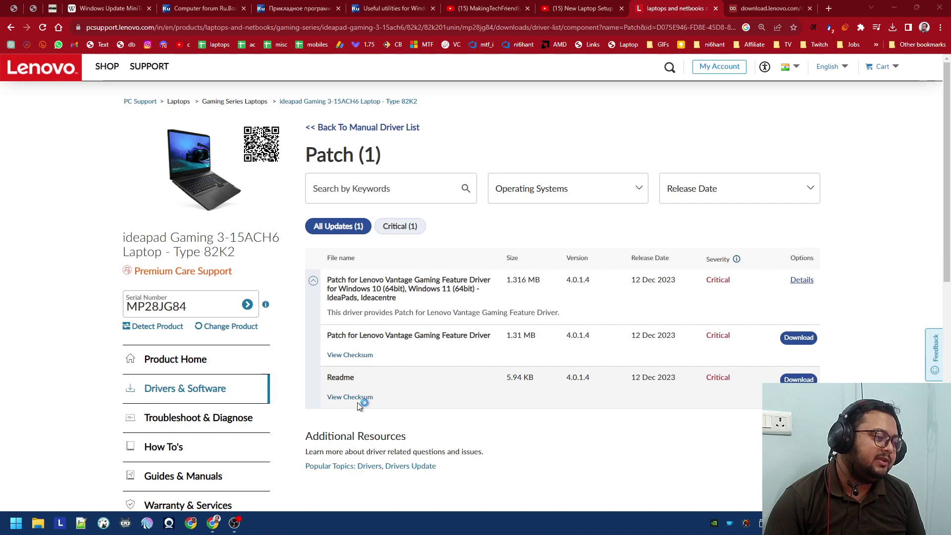
Check OBS and the browser's recent downloads, and close the browser window.
left_click(237, 524)
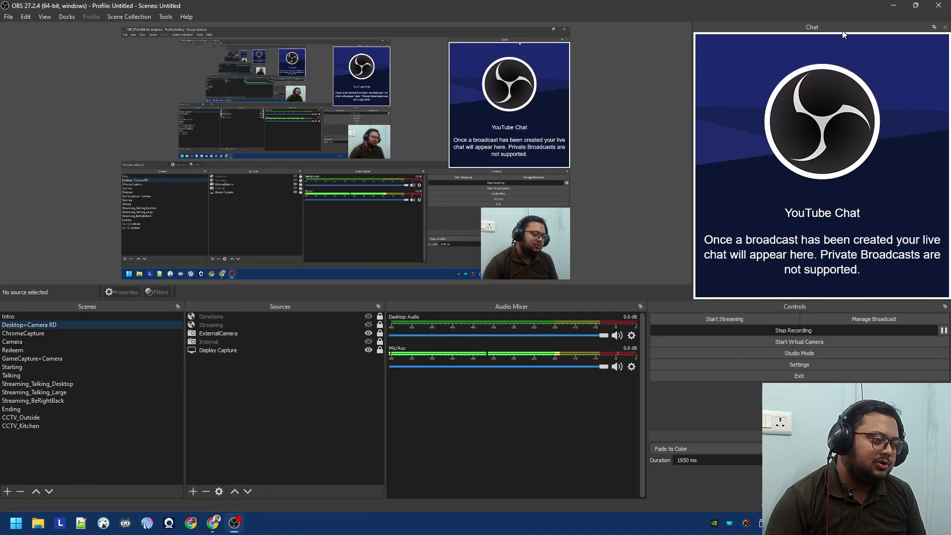
left_click(893, 5)
left_click(714, 189)
left_click(892, 27)
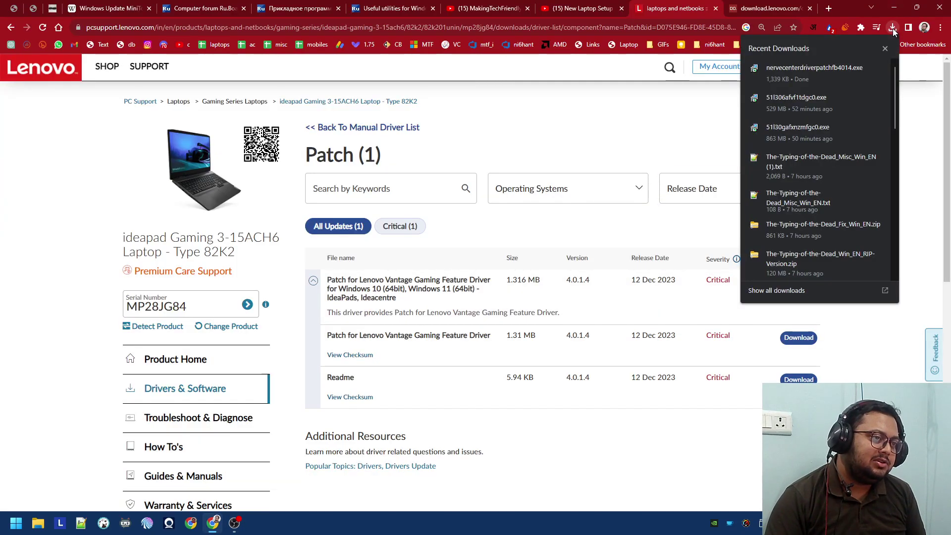
left_click(937, 6)
left_click(939, 8)
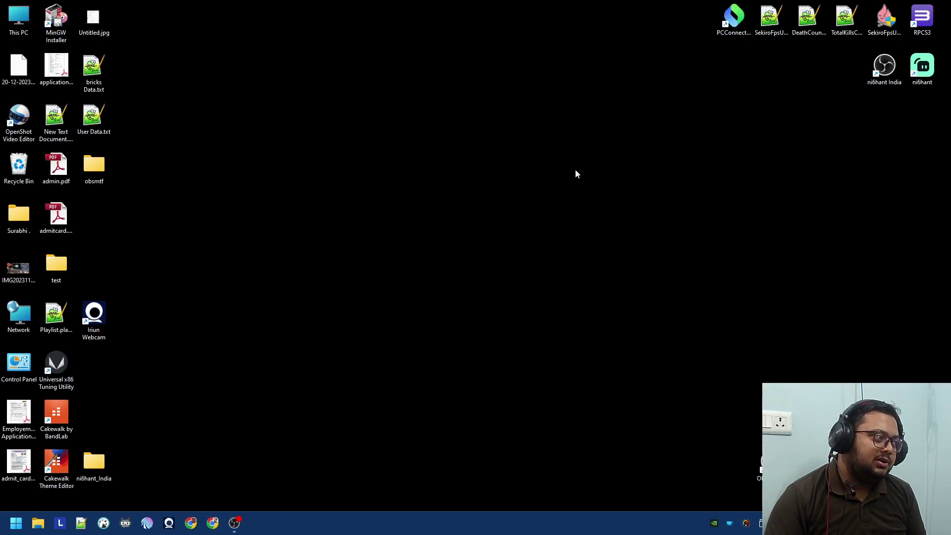
Open This PC from the desktop and look through its File Explorer window.
double_click(26, 34)
scroll(90, 363, "up", 6)
left_click(97, 128)
left_click(94, 143)
Switch to OBS and activate the Camera scene.
left_click(234, 523)
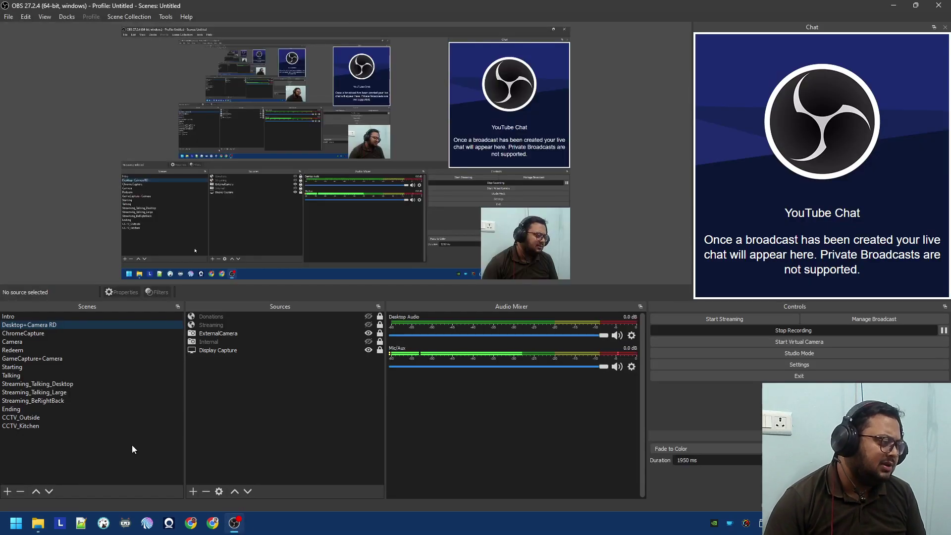
left_click(75, 340)
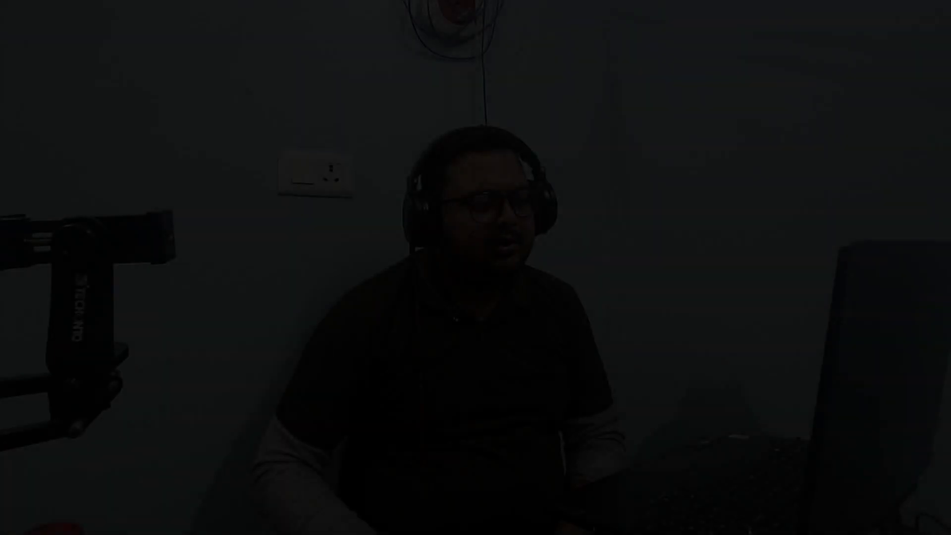